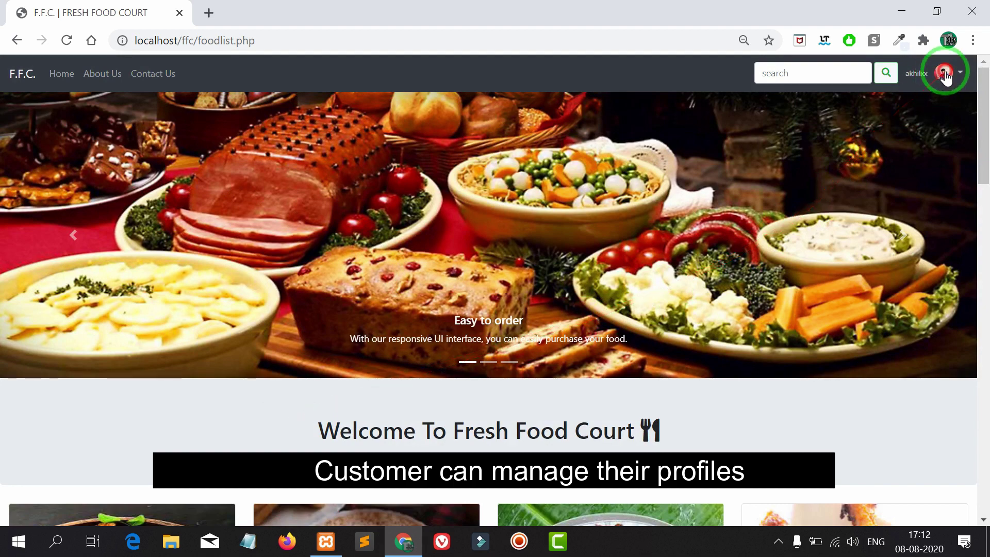
- Open live tracking for the first order in Orders and review its delivery stages
{"action": "left_click", "coordinate": [944, 72]}
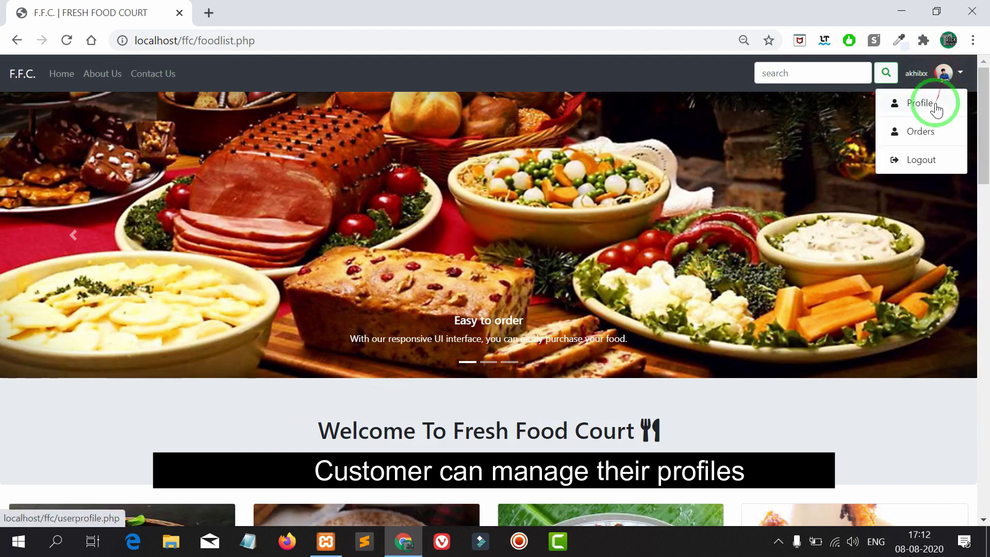
{"action": "left_click", "coordinate": [921, 132]}
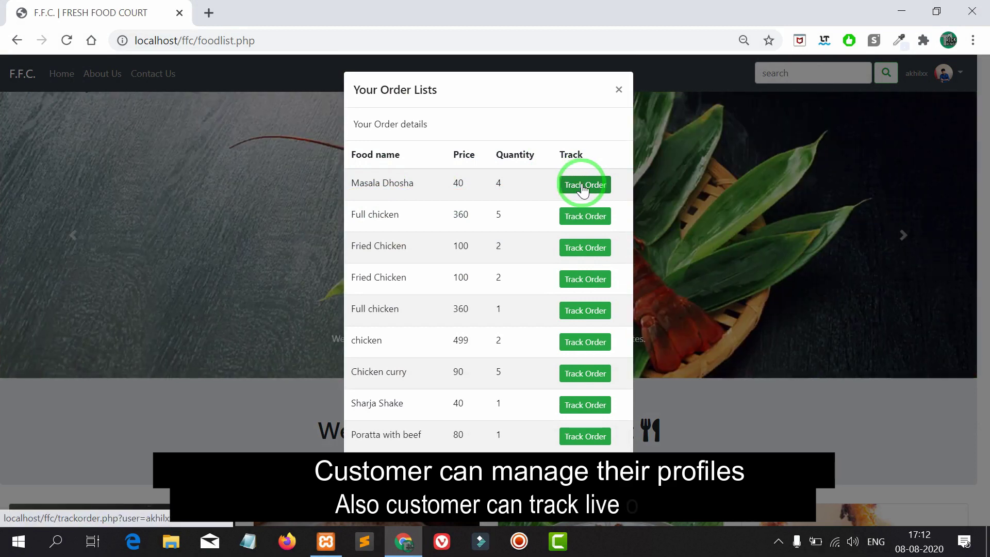
{"action": "left_click", "coordinate": [584, 190]}
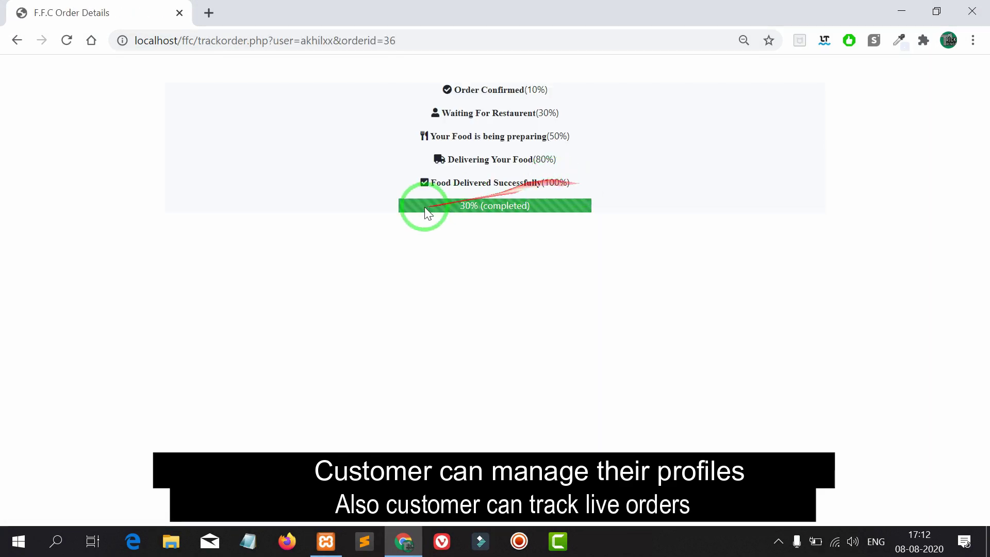
{"action": "left_click_drag", "start_coordinate": [452, 185], "coordinate": [579, 186]}
{"action": "left_click", "coordinate": [592, 184]}
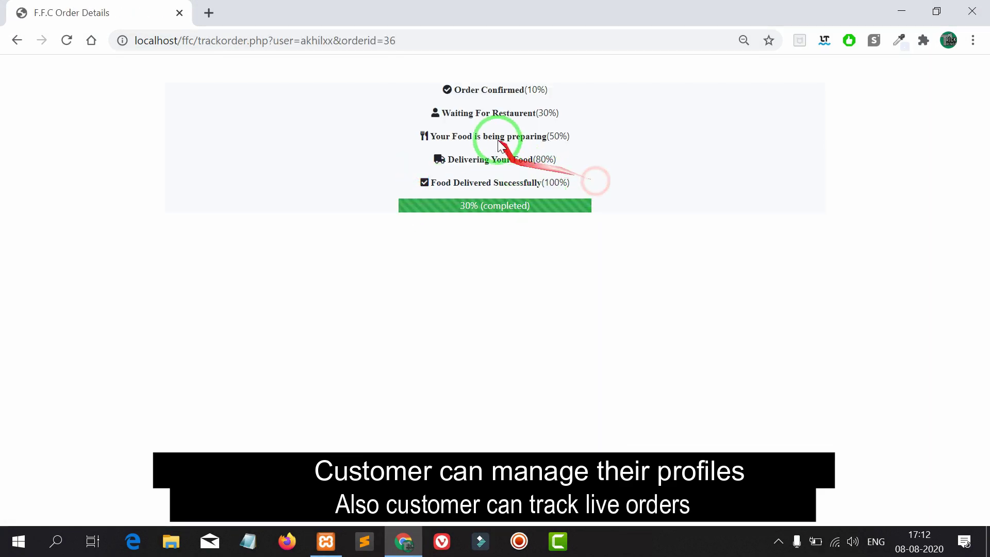
{"action": "left_click_drag", "start_coordinate": [456, 80], "coordinate": [564, 181]}
{"action": "left_click", "coordinate": [593, 182]}
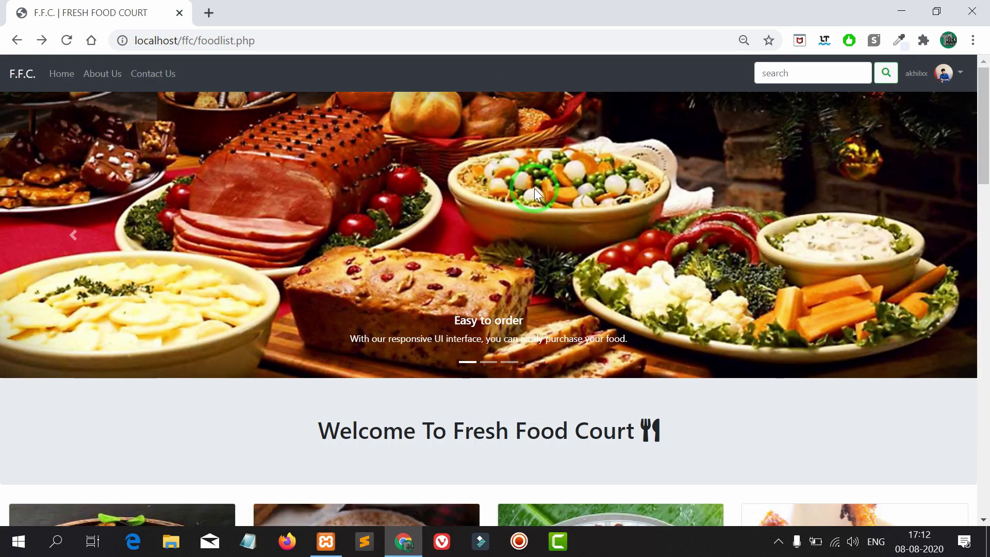
- Log out of the customer account, confirming the logout
{"action": "left_click", "coordinate": [947, 74]}
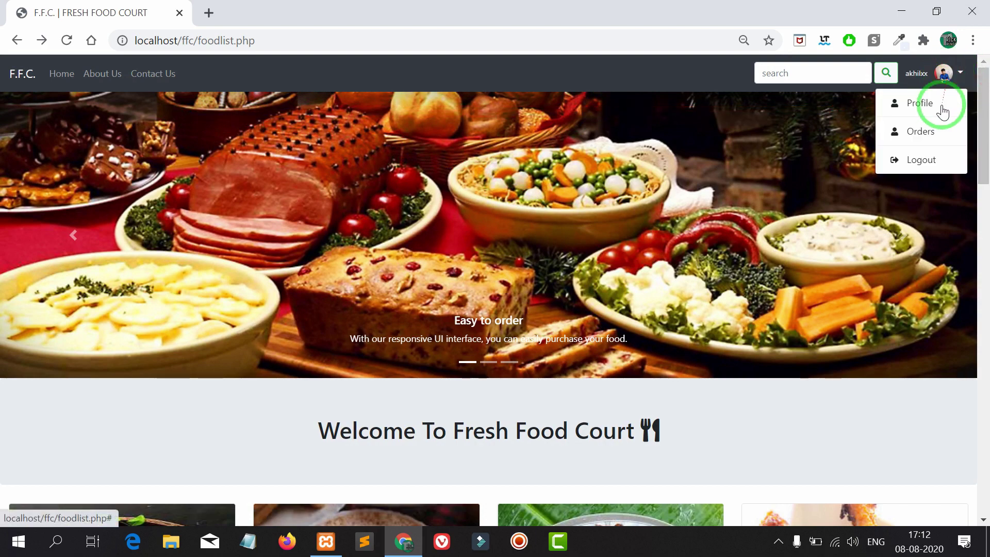
{"action": "left_click", "coordinate": [923, 160]}
{"action": "left_click", "coordinate": [613, 162]}
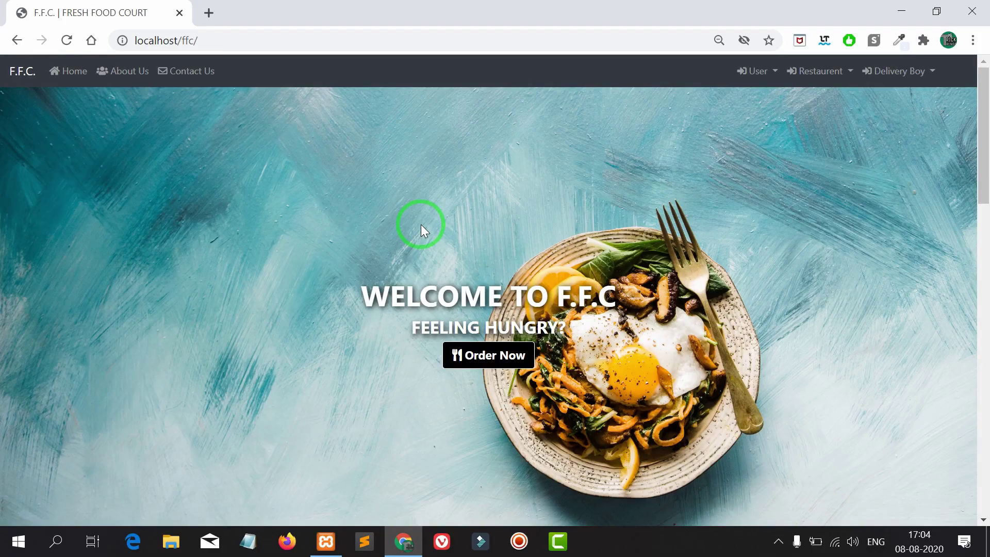
- Sign in on Restaurant > Manager-Login with the manager's username and password to reach New Order Details
{"action": "left_click", "coordinate": [815, 82]}
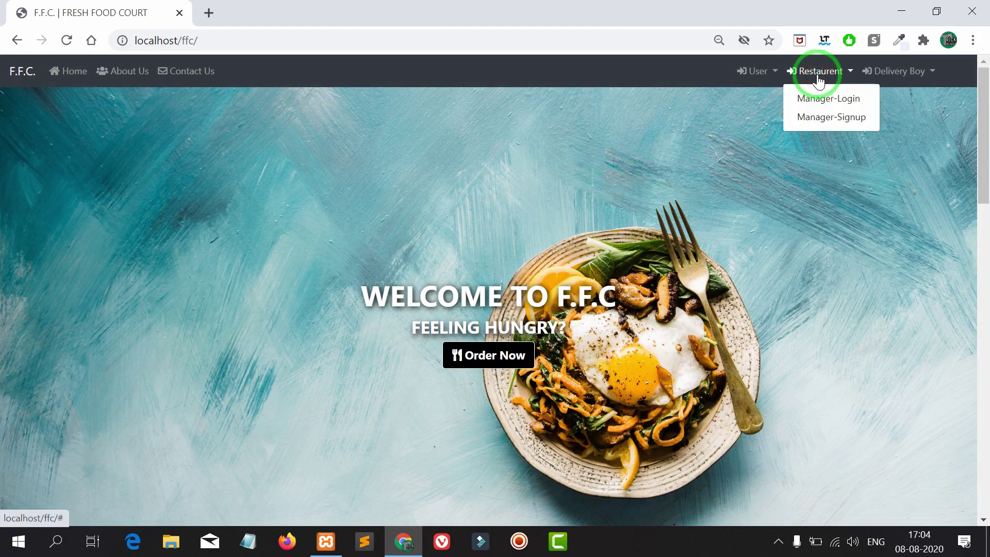
{"action": "left_click", "coordinate": [817, 101]}
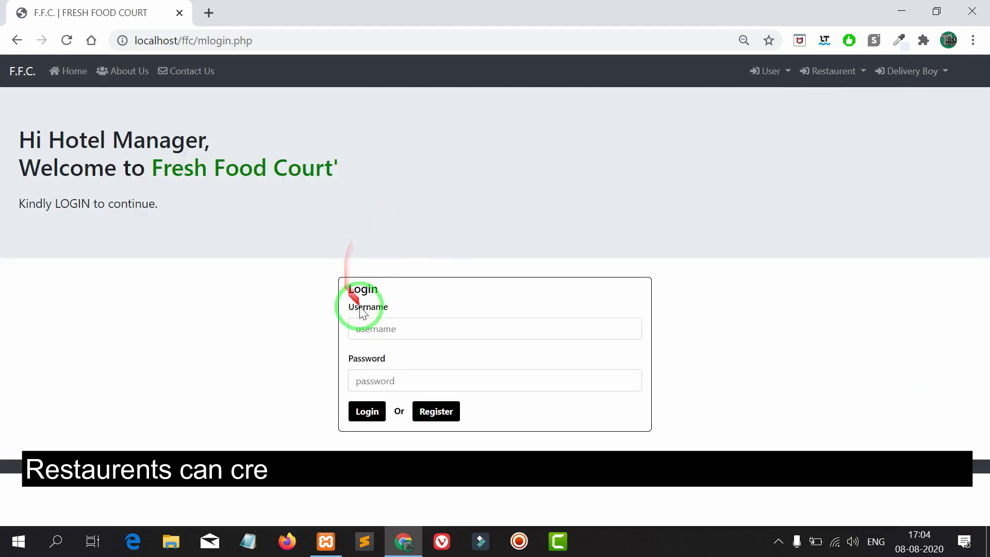
{"action": "left_click", "coordinate": [360, 325]}
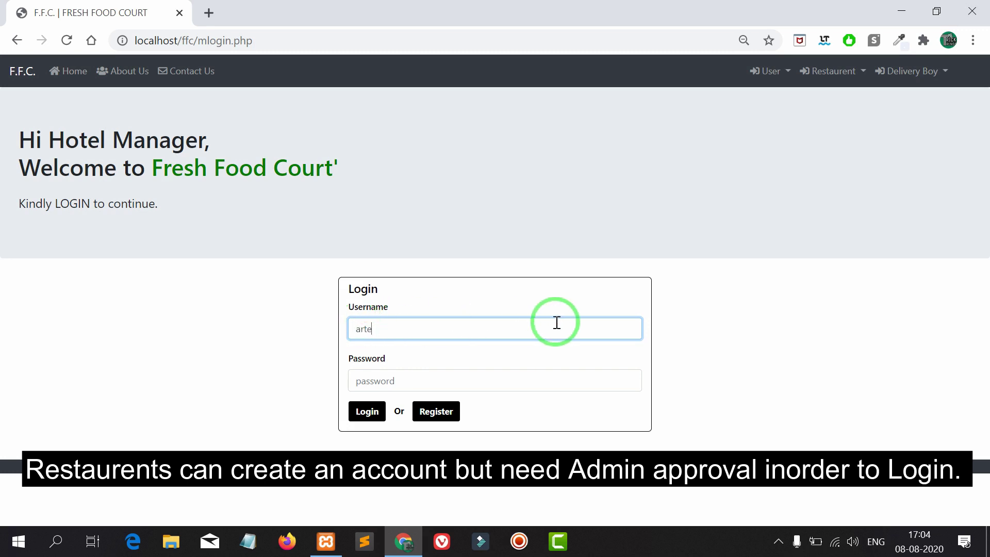
{"action": "left_click", "coordinate": [401, 378]}
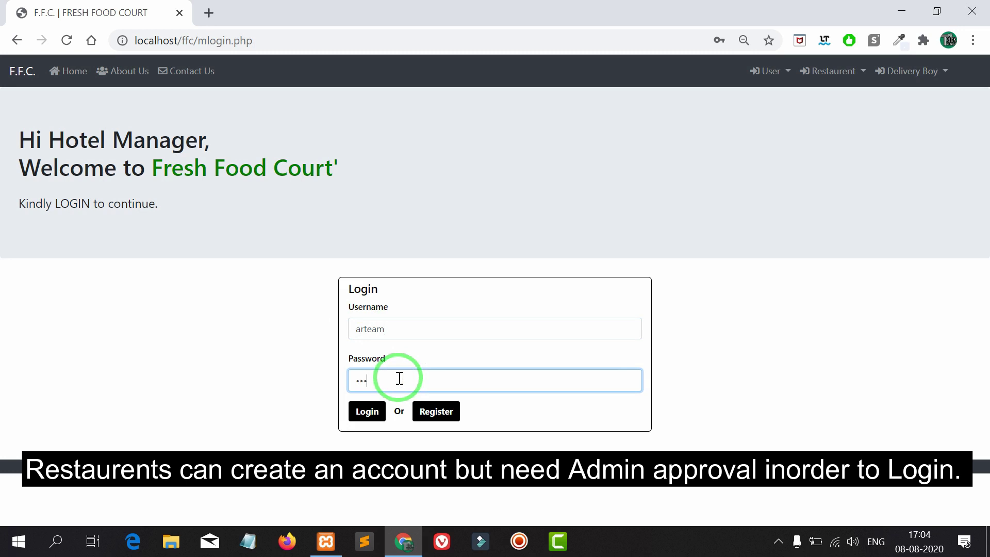
{"action": "left_click", "coordinate": [369, 411]}
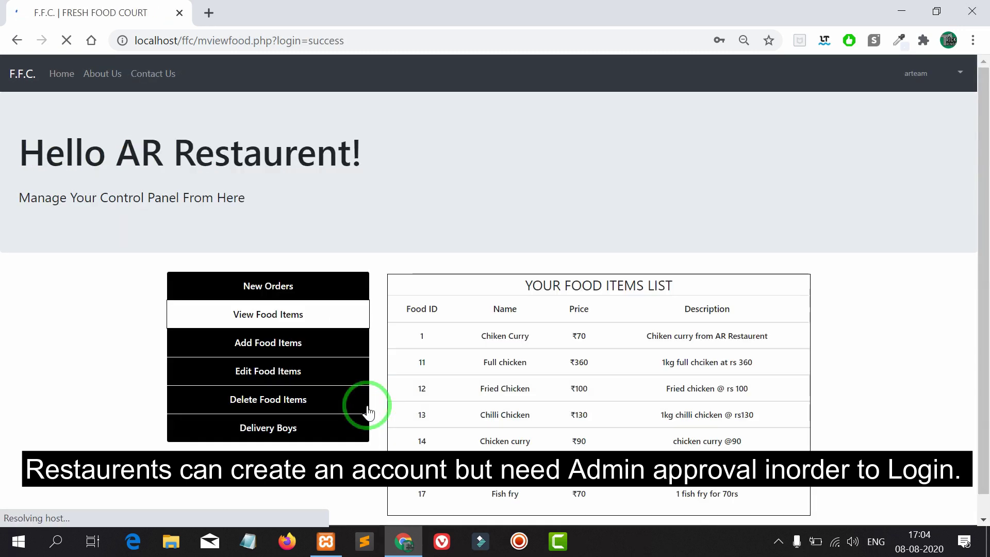
{"action": "scroll", "coordinate": [758, 251], "scroll_direction": "down", "scroll_amount": 1}
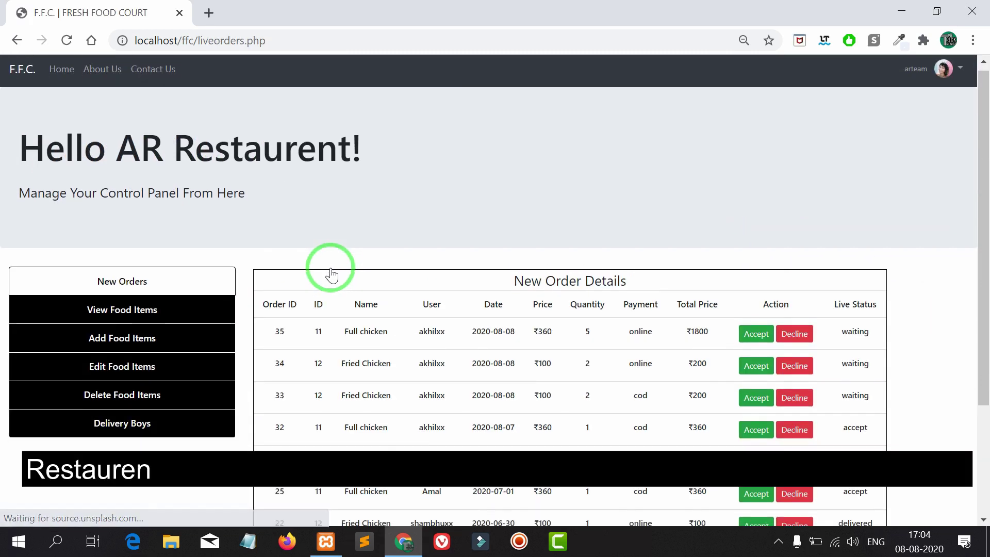
- Accept order 35 (Full chicken), then accept and finally decline order 34 (Fried Chicken)
{"action": "scroll", "coordinate": [345, 271], "scroll_direction": "down", "scroll_amount": 1}
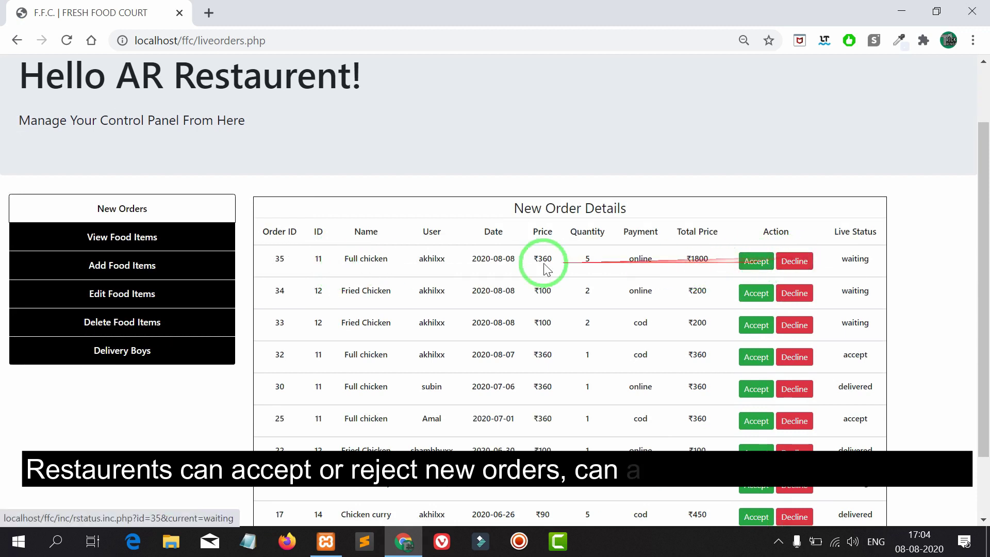
{"action": "scroll", "coordinate": [542, 257], "scroll_direction": "down", "scroll_amount": 2}
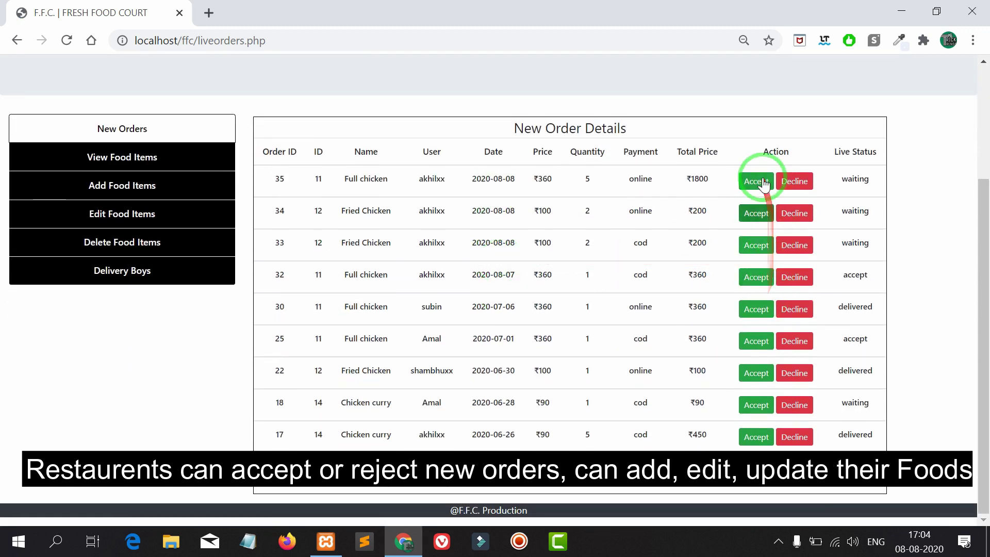
{"action": "left_click", "coordinate": [762, 182]}
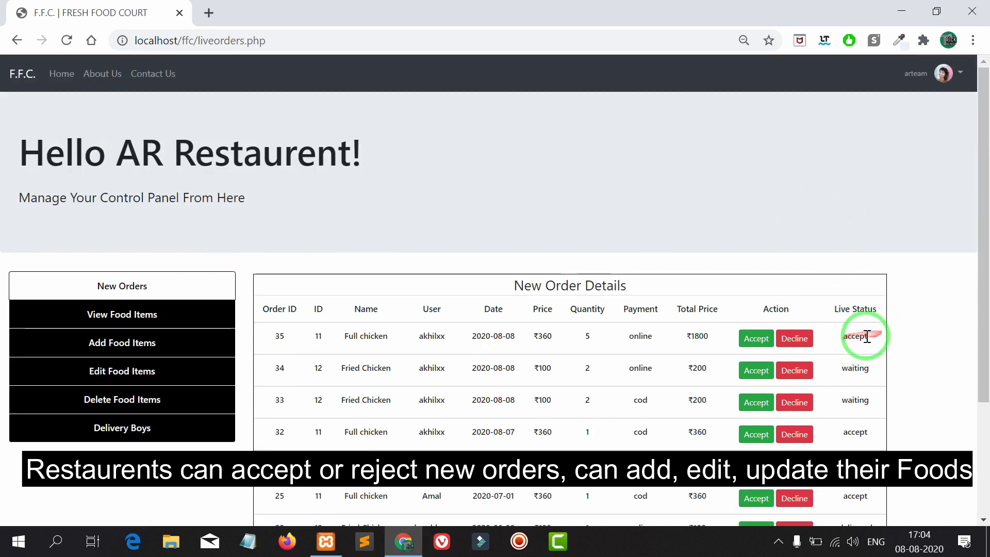
{"action": "left_click", "coordinate": [758, 371]}
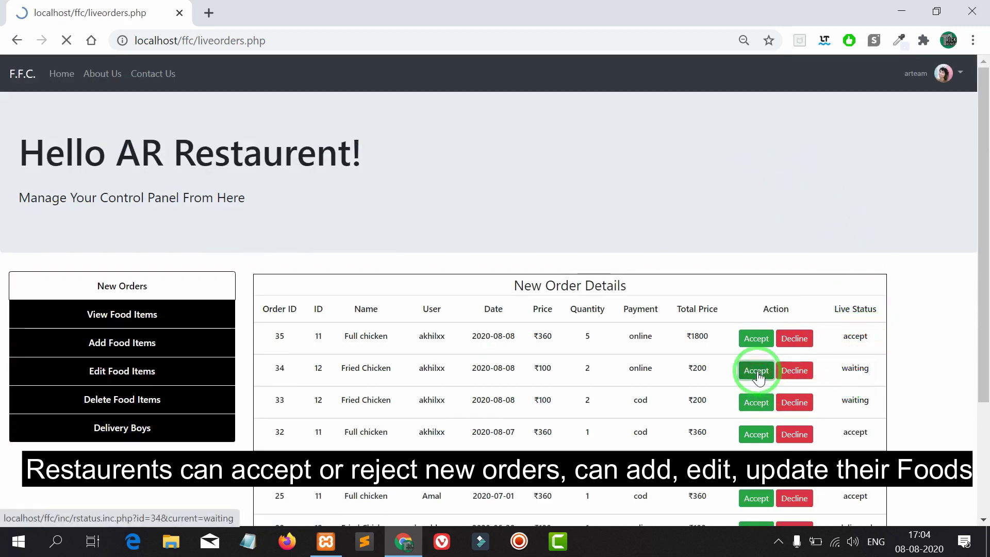
{"action": "left_click", "coordinate": [804, 373]}
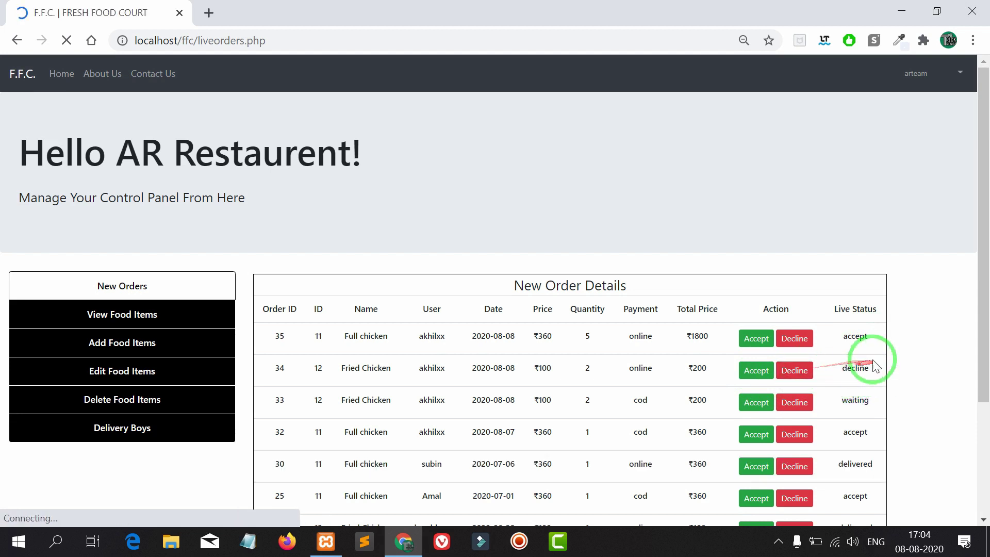
- Browse View Food Items and the Add Food Items form's Food Name and Description fields
{"action": "left_click", "coordinate": [185, 316]}
{"action": "scroll", "coordinate": [328, 289], "scroll_direction": "down", "scroll_amount": 1}
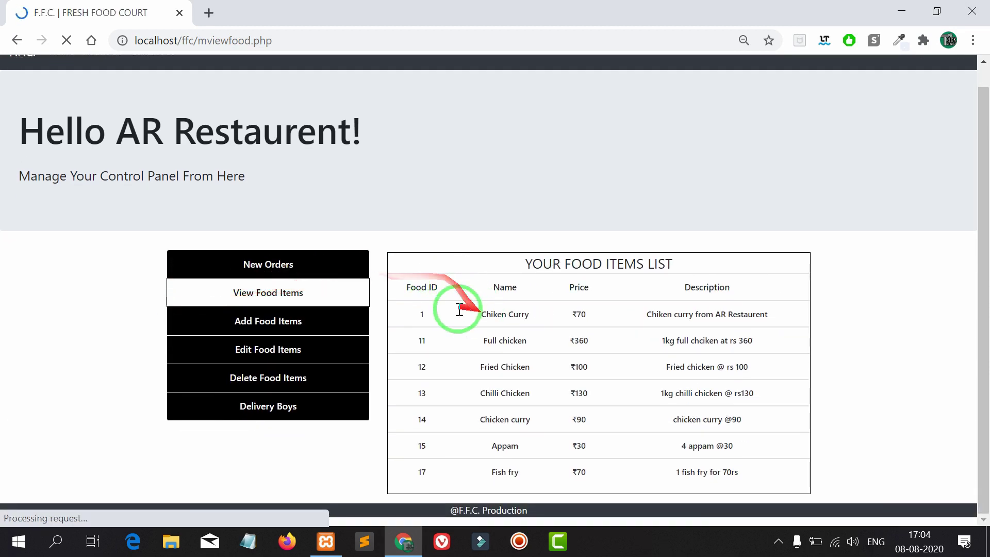
{"action": "left_click_drag", "start_coordinate": [455, 312], "coordinate": [594, 462]}
{"action": "left_click", "coordinate": [286, 328]}
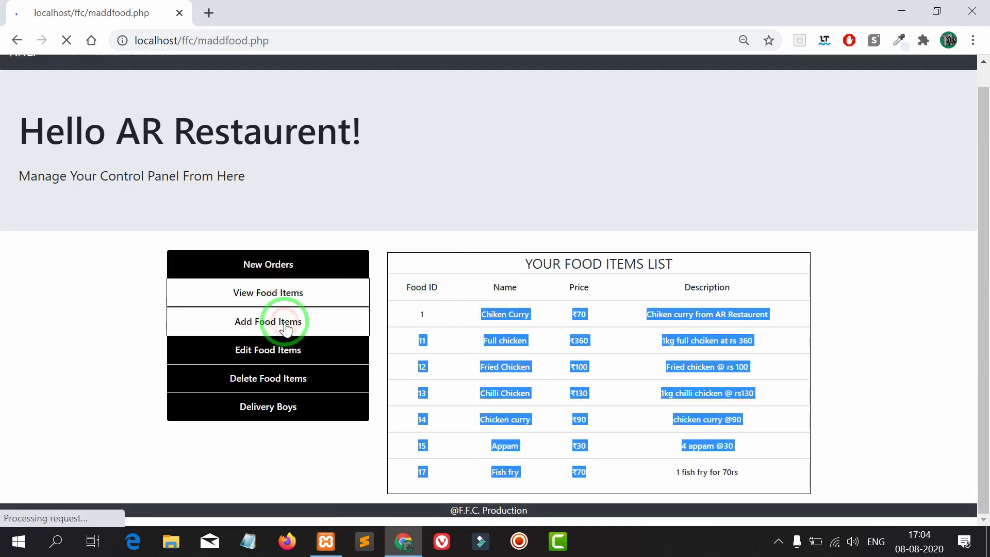
{"action": "scroll", "coordinate": [287, 325], "scroll_direction": "down", "scroll_amount": 2}
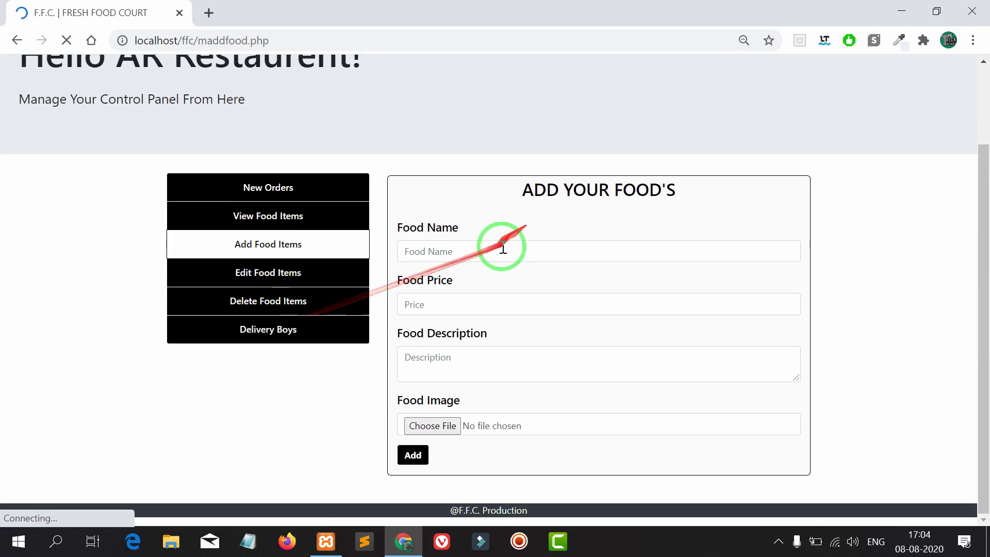
{"action": "left_click", "coordinate": [495, 263]}
{"action": "left_click", "coordinate": [484, 364]}
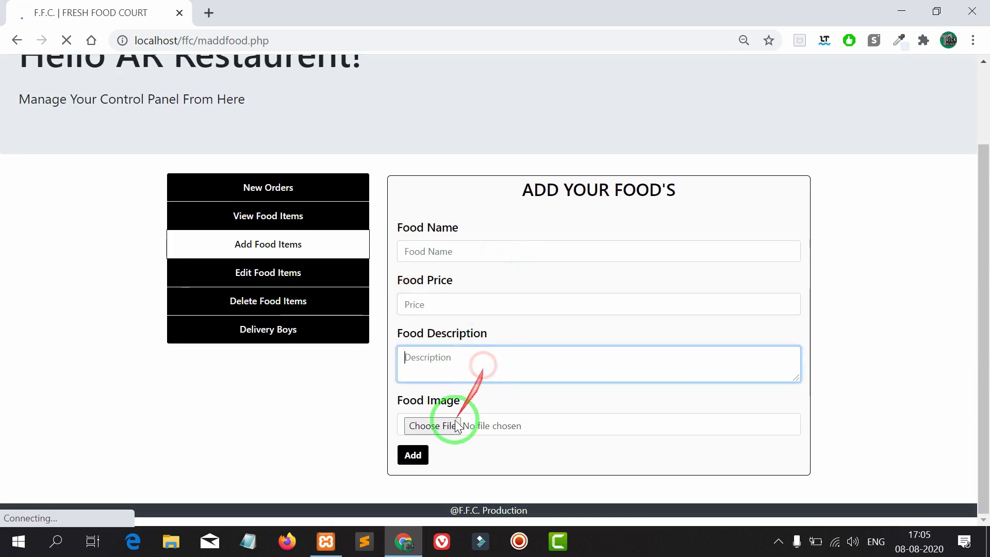
- Open Edit Food Items and locate Chiken Curry's row and current status
{"action": "left_click", "coordinate": [317, 276]}
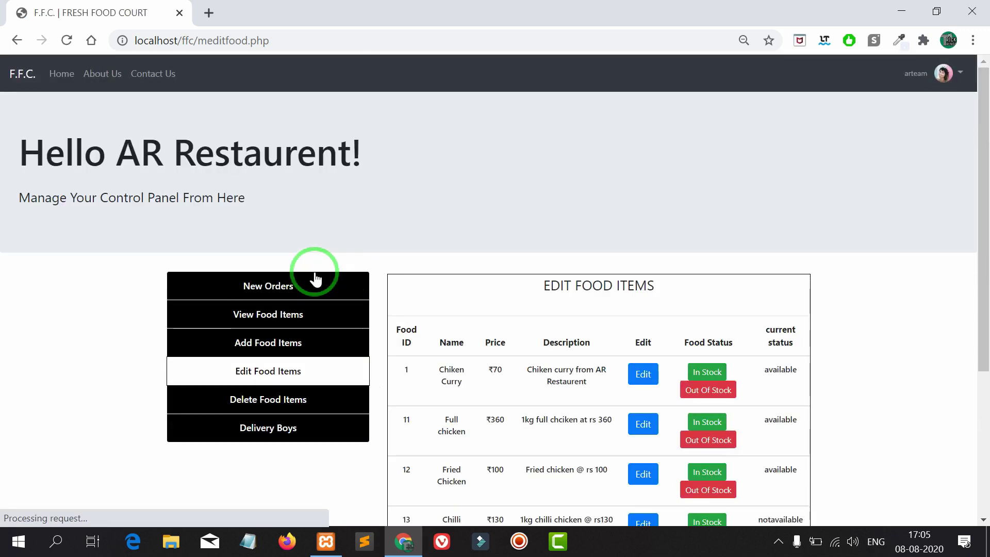
{"action": "scroll", "coordinate": [316, 277], "scroll_direction": "down", "scroll_amount": 3}
{"action": "left_click_drag", "start_coordinate": [318, 269], "coordinate": [580, 164]}
{"action": "left_click_drag", "start_coordinate": [410, 211], "coordinate": [593, 248]}
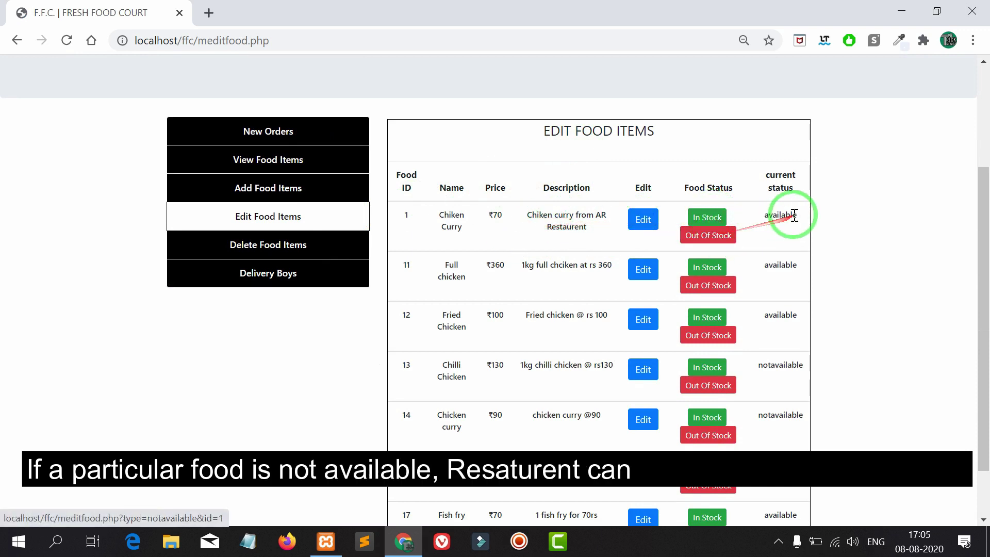
{"action": "left_click_drag", "start_coordinate": [784, 210], "coordinate": [802, 229]}
{"action": "left_click", "coordinate": [802, 231]}
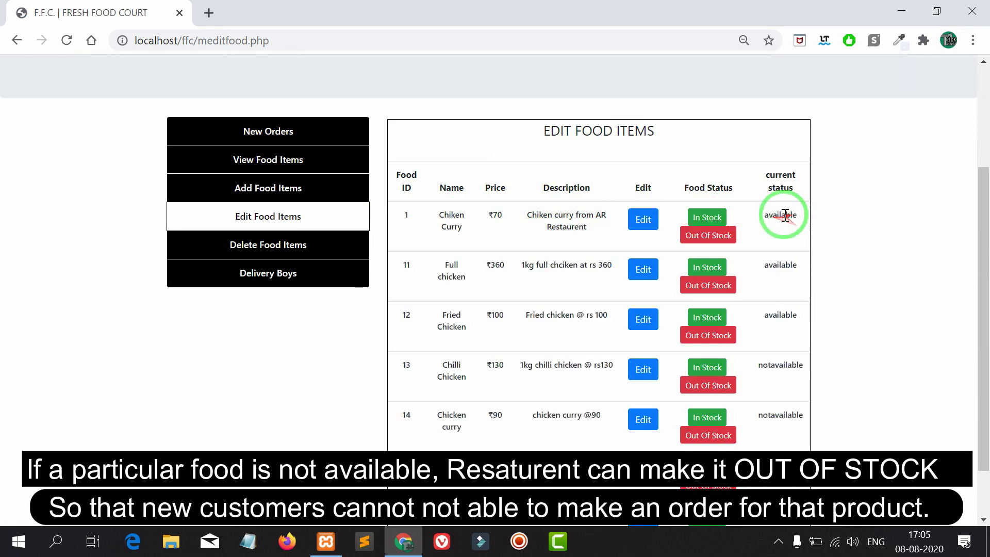
- Mark Chiken Curry Out Of Stock, then In Stock again, dismissing each confirmation
{"action": "left_click", "coordinate": [709, 235]}
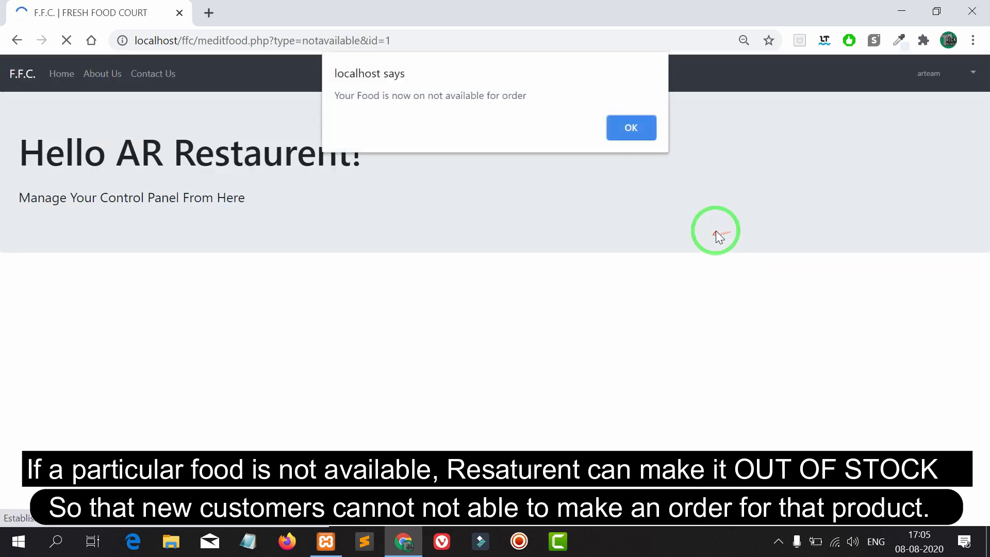
{"action": "left_click", "coordinate": [635, 129]}
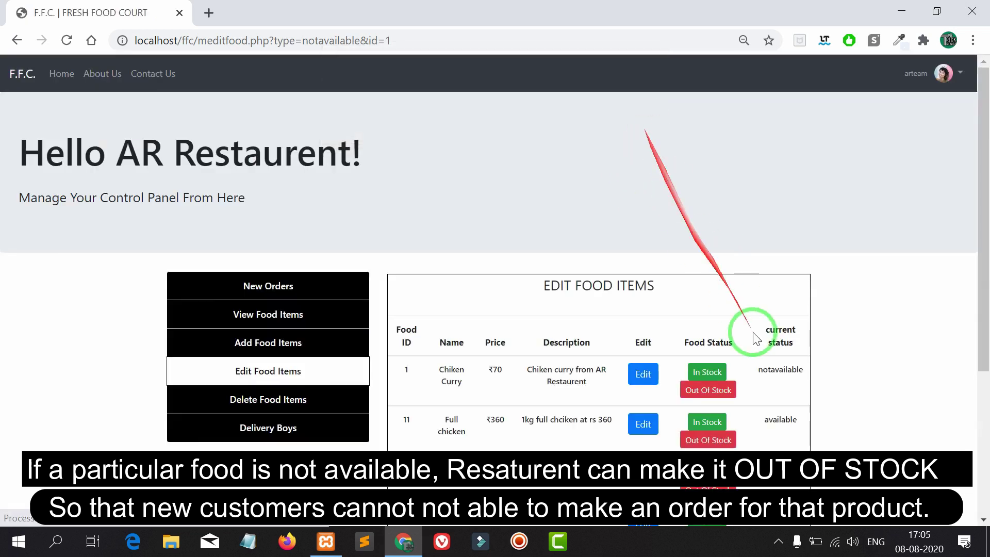
{"action": "scroll", "coordinate": [759, 333], "scroll_direction": "down", "scroll_amount": 2}
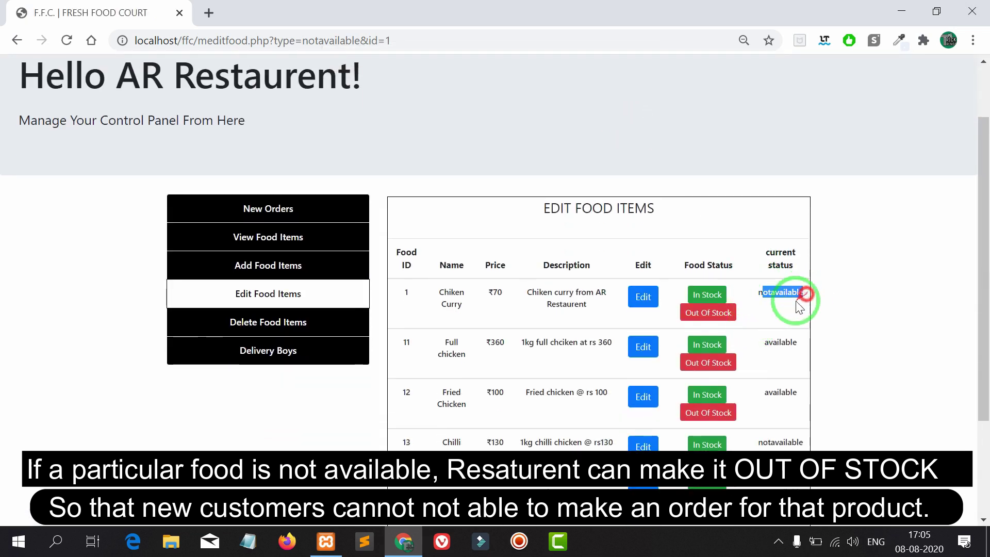
{"action": "left_click", "coordinate": [784, 312]}
{"action": "scroll", "coordinate": [783, 315], "scroll_direction": "down", "scroll_amount": 2}
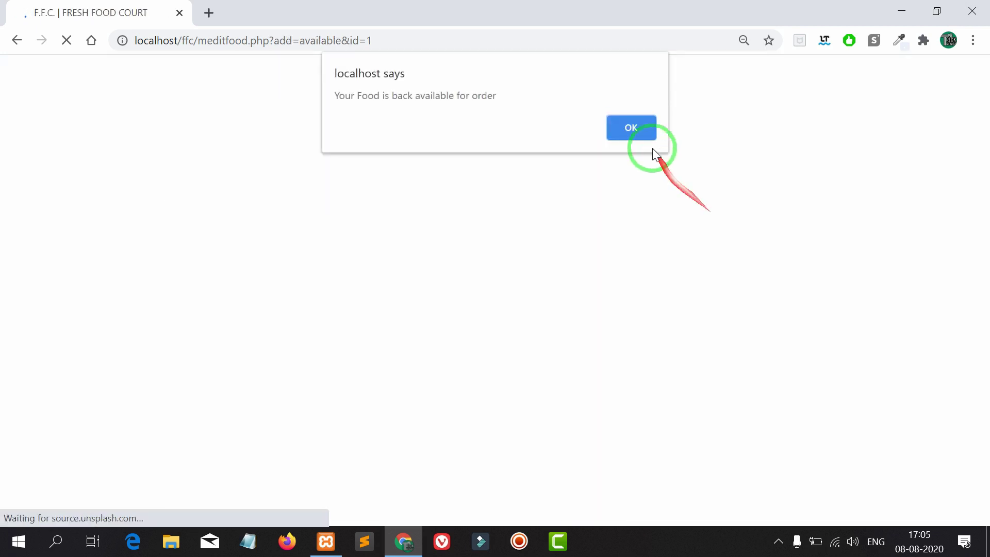
{"action": "left_click", "coordinate": [639, 132]}
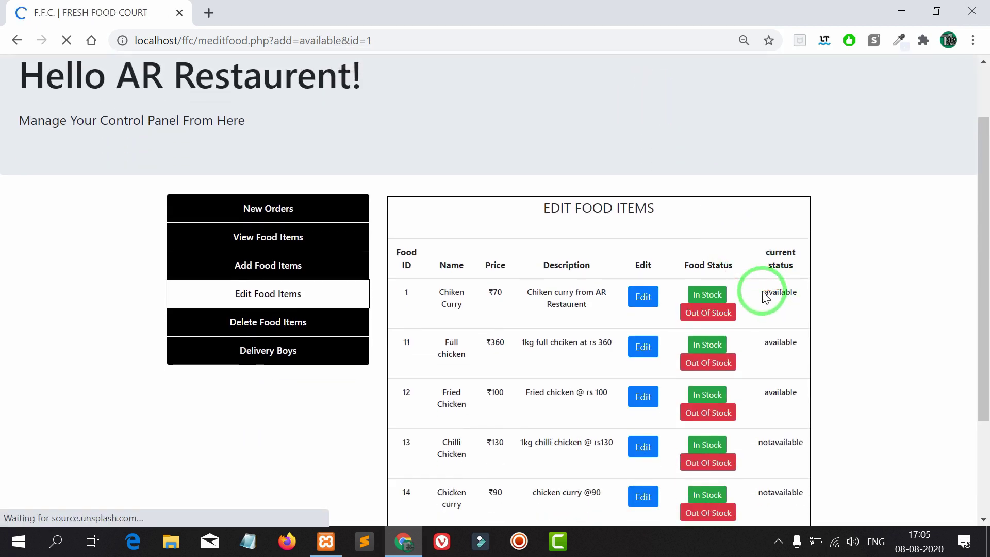
{"action": "left_click_drag", "start_coordinate": [765, 297], "coordinate": [799, 296]}
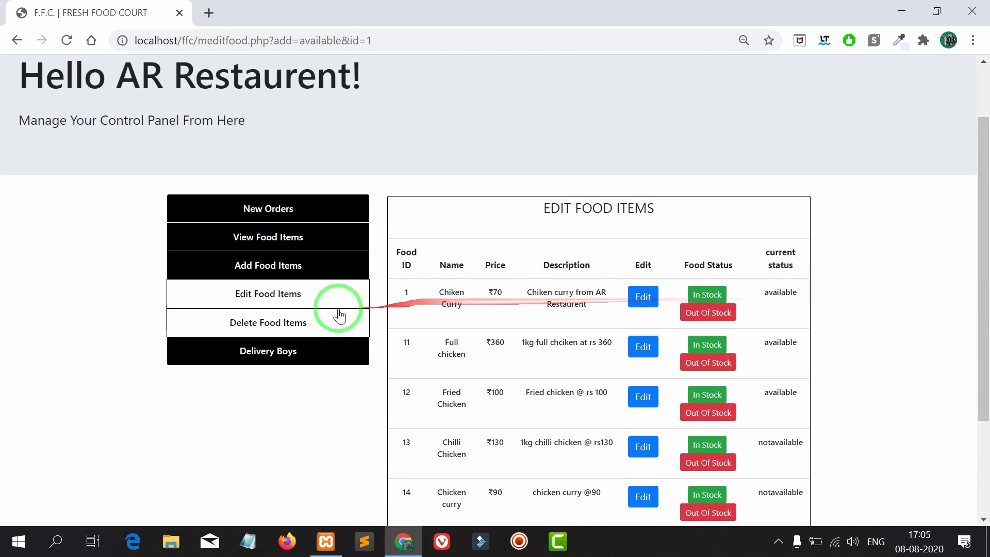
- Review the food items listed under Delete Food Items
{"action": "left_click", "coordinate": [320, 315]}
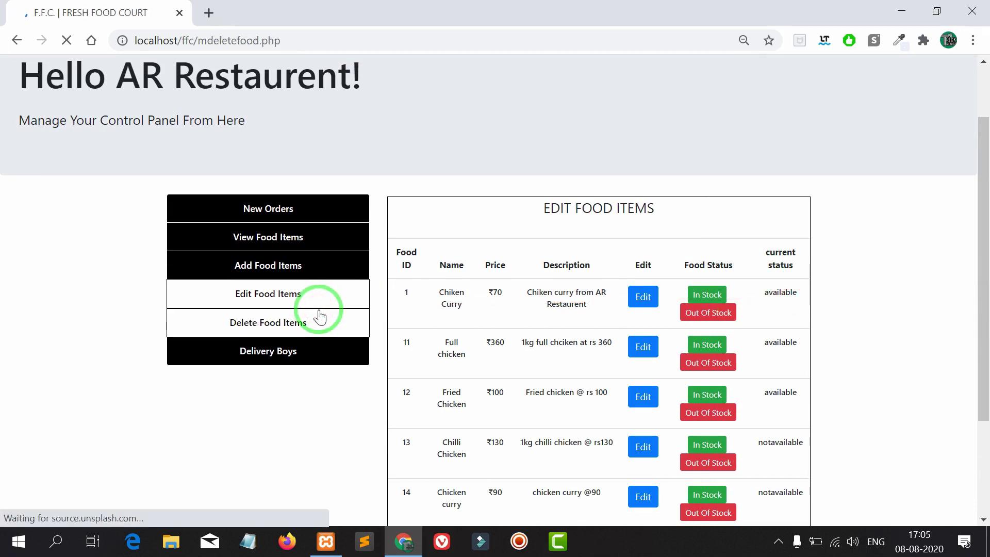
{"action": "scroll", "coordinate": [320, 315], "scroll_direction": "down", "scroll_amount": 2}
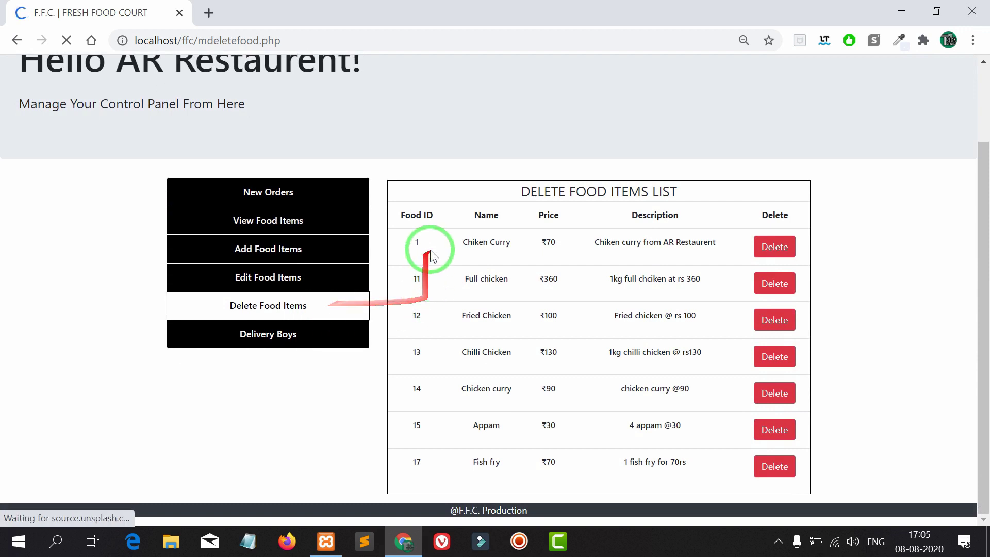
{"action": "left_click_drag", "start_coordinate": [433, 255], "coordinate": [714, 471]}
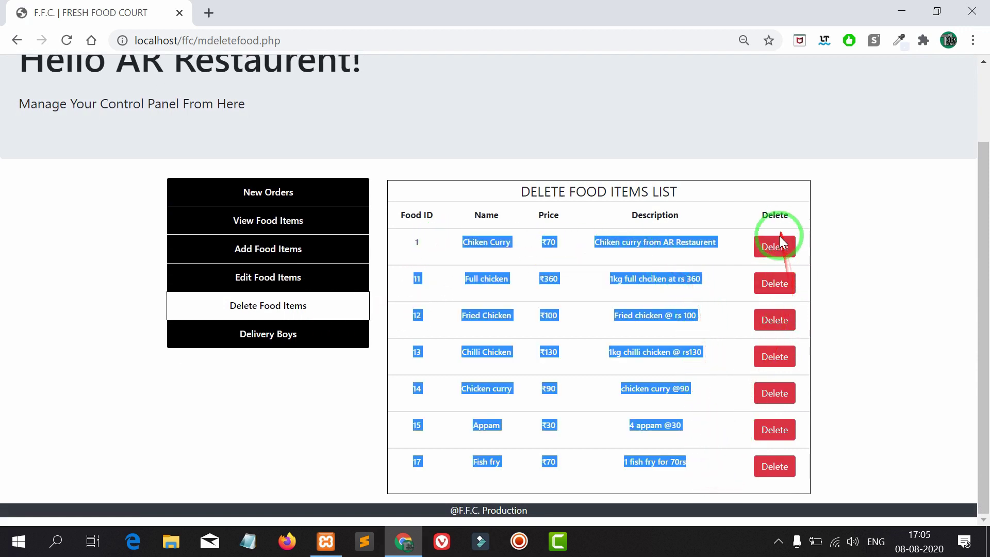
{"action": "left_click", "coordinate": [844, 236]}
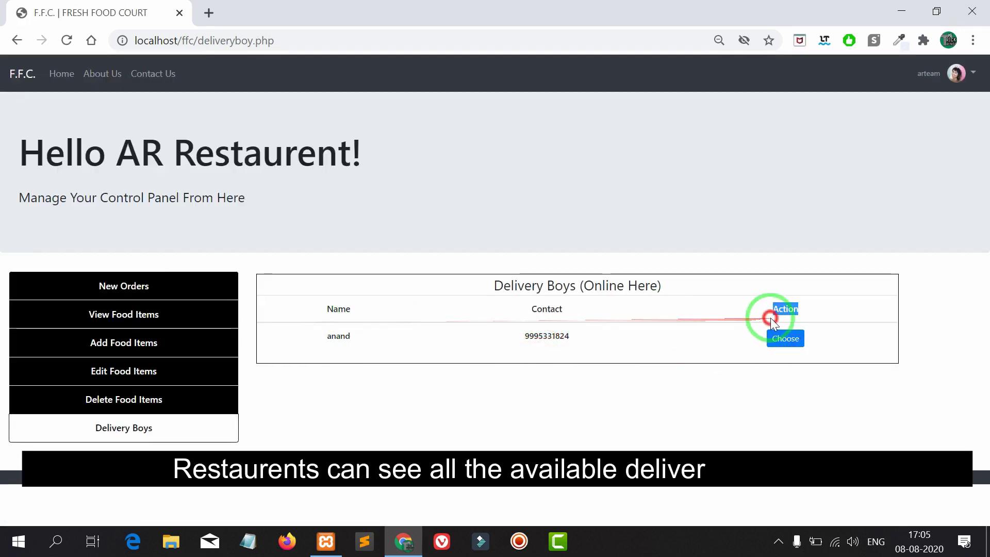
- Return to New Order Details showing order 35 accept, 34 decline and 33 waiting
{"action": "left_click", "coordinate": [159, 284]}
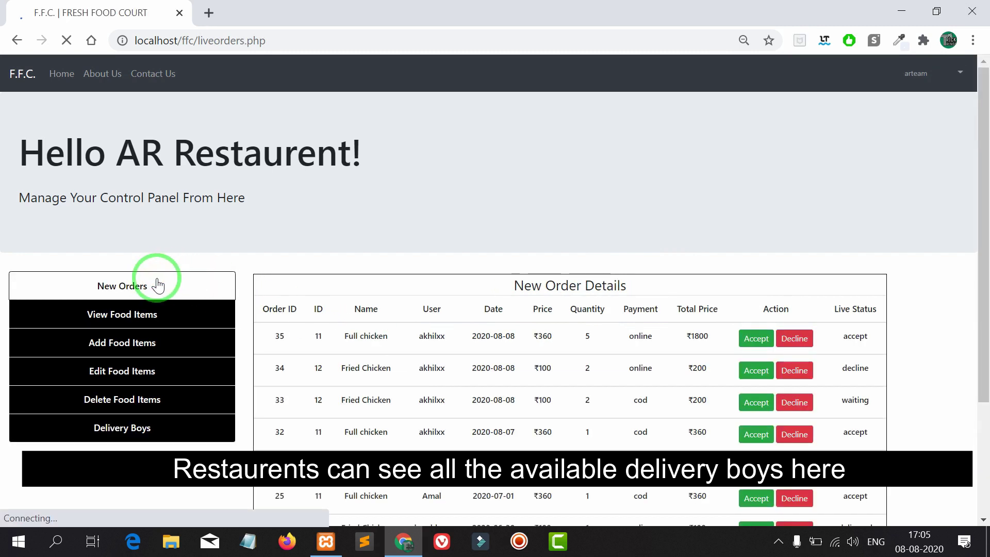
{"action": "scroll", "coordinate": [170, 281], "scroll_direction": "down", "scroll_amount": 3}
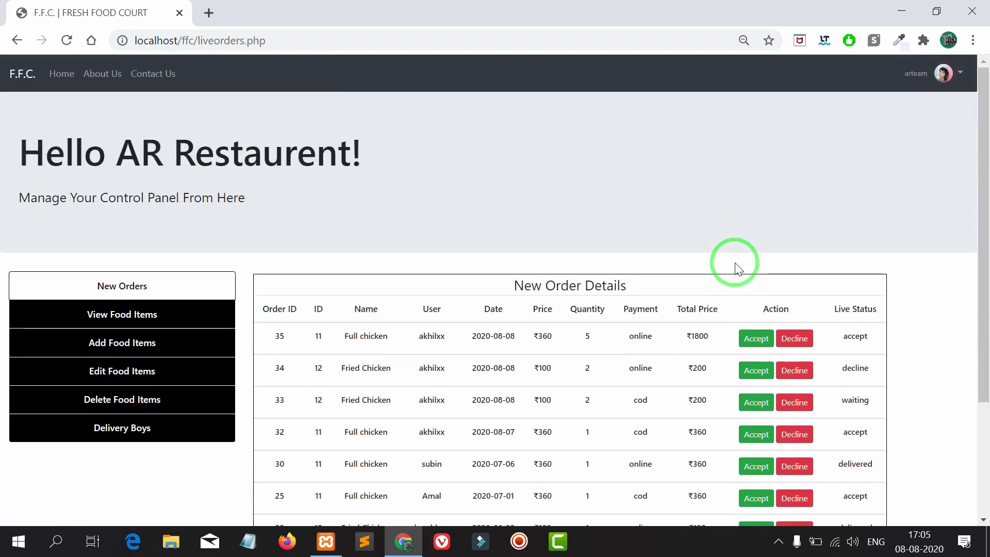
{"action": "left_click_drag", "start_coordinate": [11, 155], "coordinate": [481, 224]}
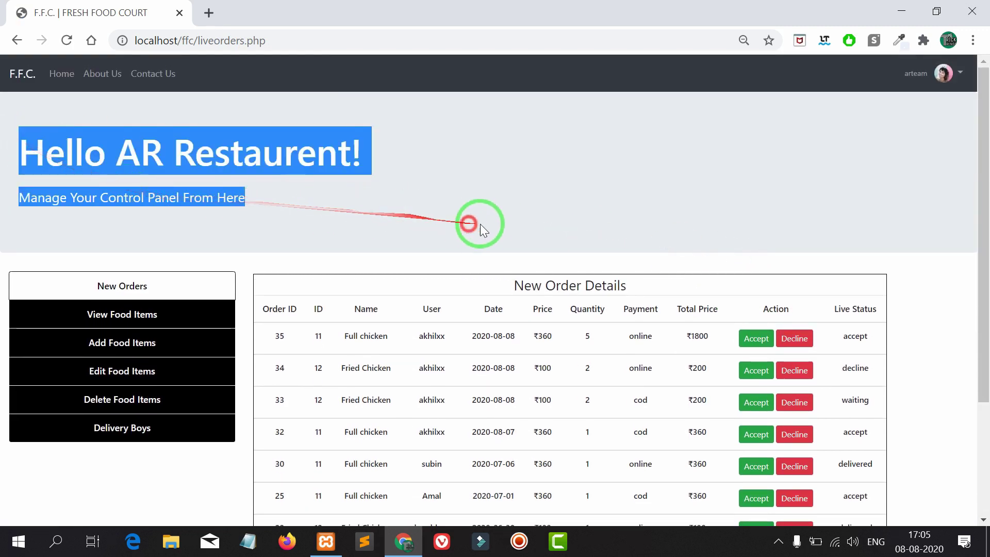
{"action": "left_click", "coordinate": [494, 227]}
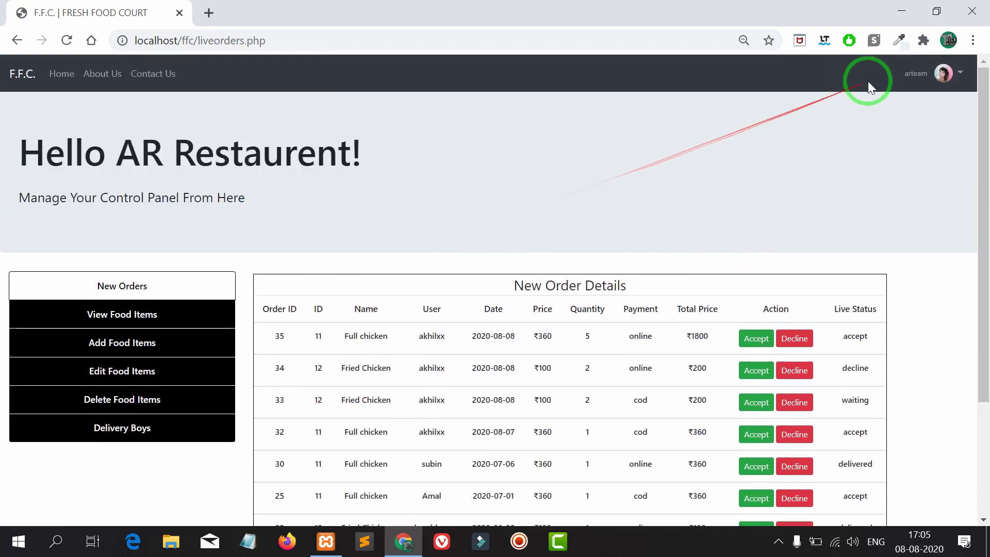
{"action": "scroll", "coordinate": [668, 222], "scroll_direction": "down", "scroll_amount": 2}
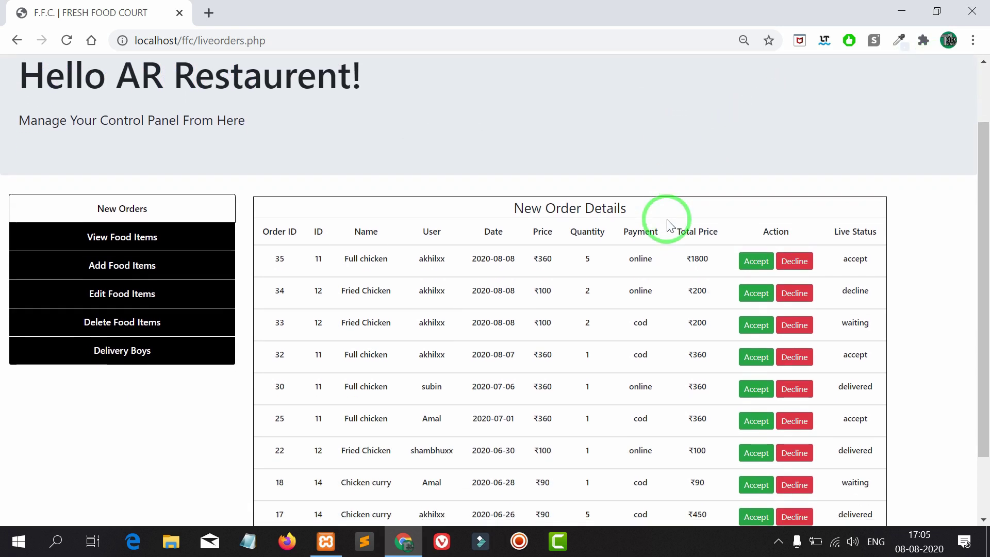
{"action": "scroll", "coordinate": [669, 226], "scroll_direction": "up", "scroll_amount": 2}
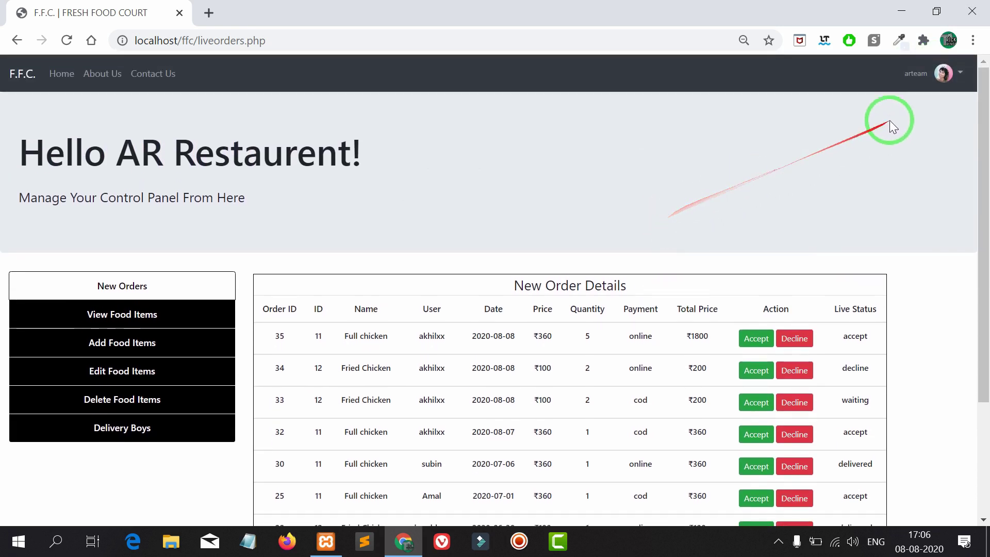
{"action": "left_click", "coordinate": [947, 73]}
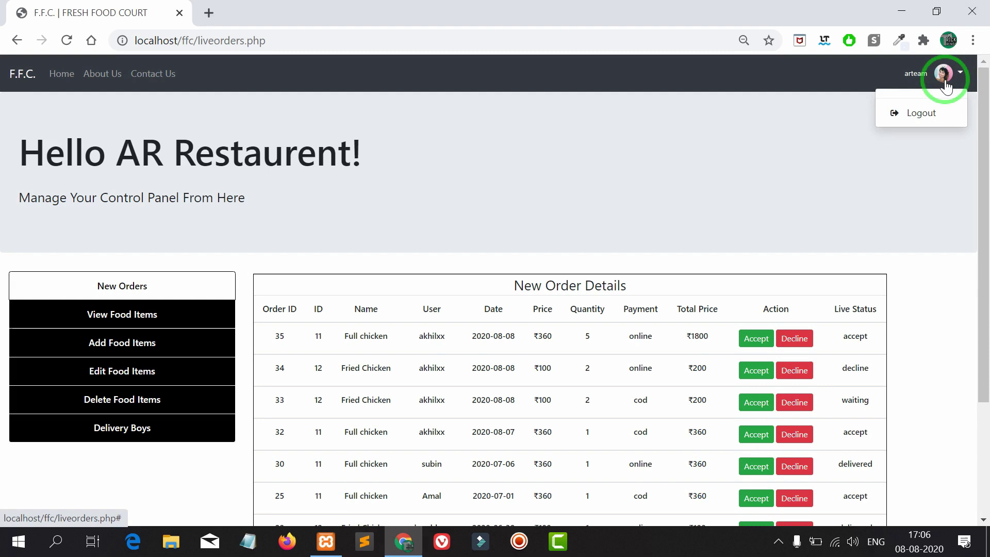
- Log out of the restaurant and enter the rider's username and password on Delivery Login
{"action": "left_click", "coordinate": [932, 119]}
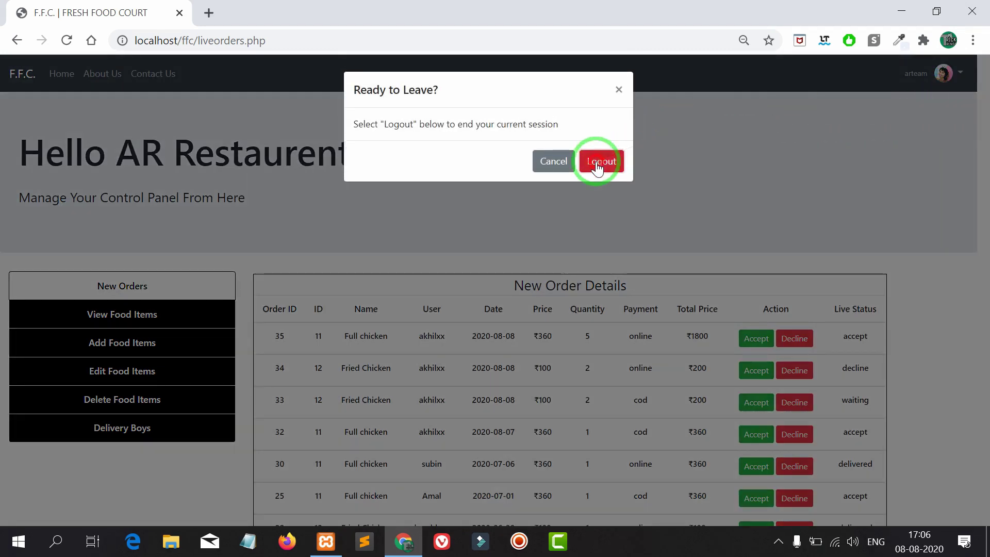
{"action": "left_click", "coordinate": [597, 164]}
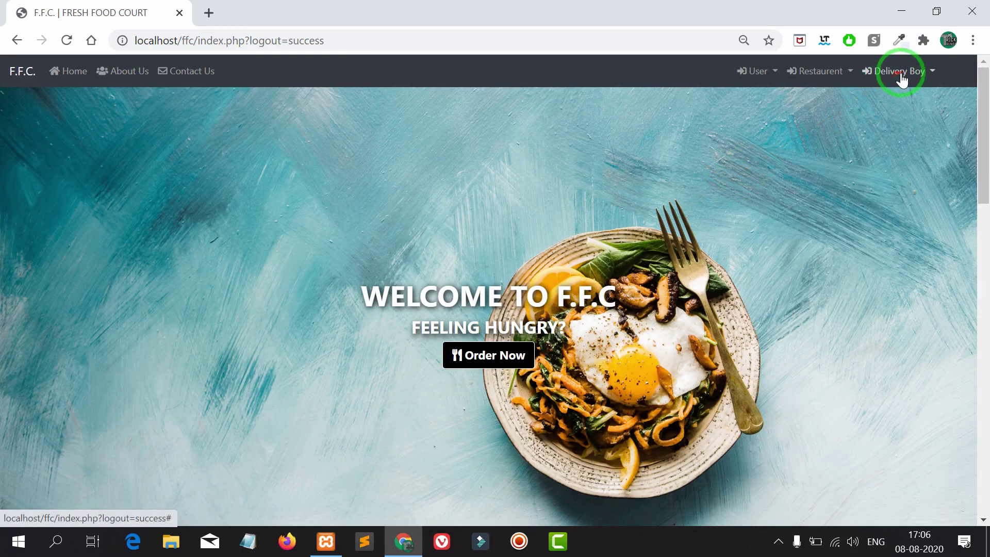
{"action": "left_click", "coordinate": [896, 78]}
{"action": "left_click", "coordinate": [897, 98]}
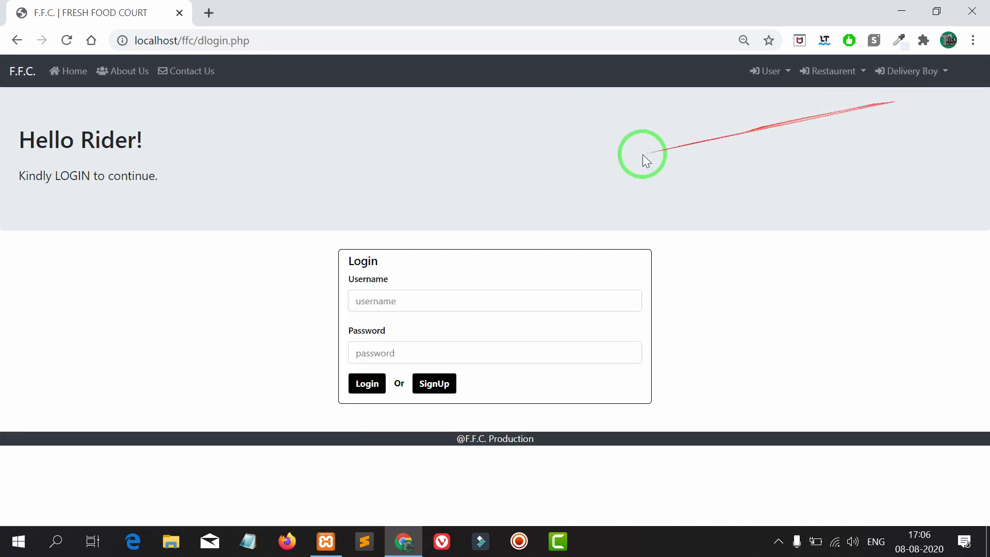
{"action": "left_click", "coordinate": [376, 299]}
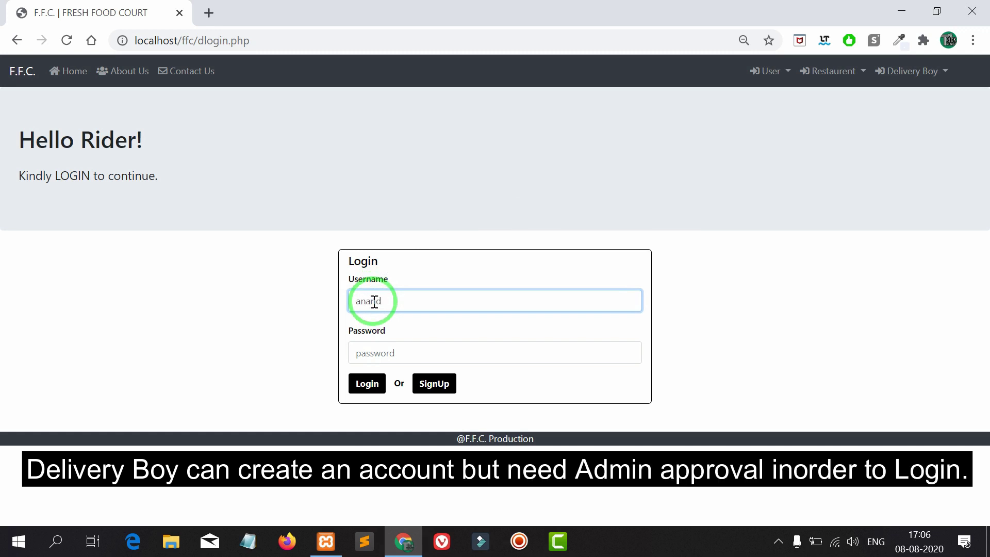
{"action": "left_click", "coordinate": [363, 352]}
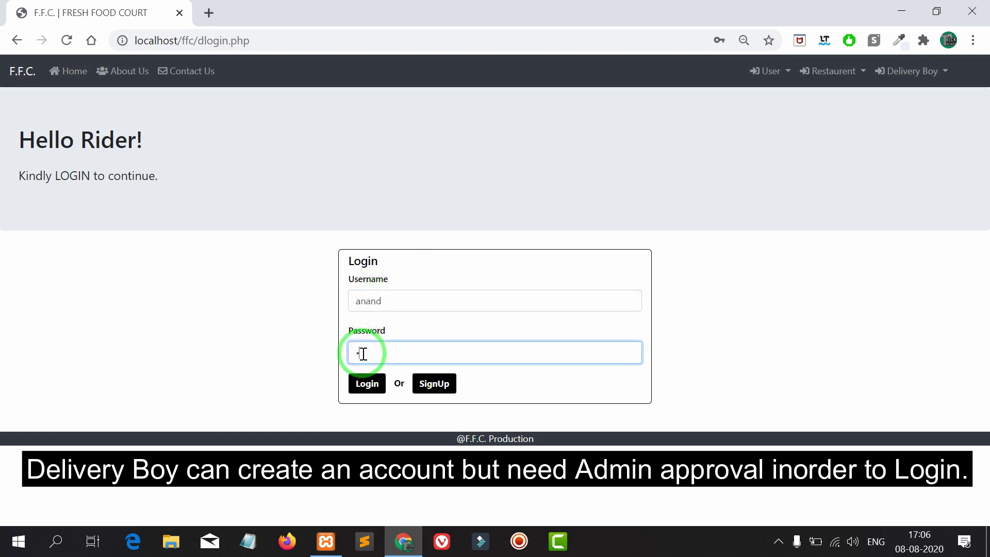
- Log in as the rider, dismiss the password alert, and toggle live status Not Ready then Ready
{"action": "left_click", "coordinate": [367, 384]}
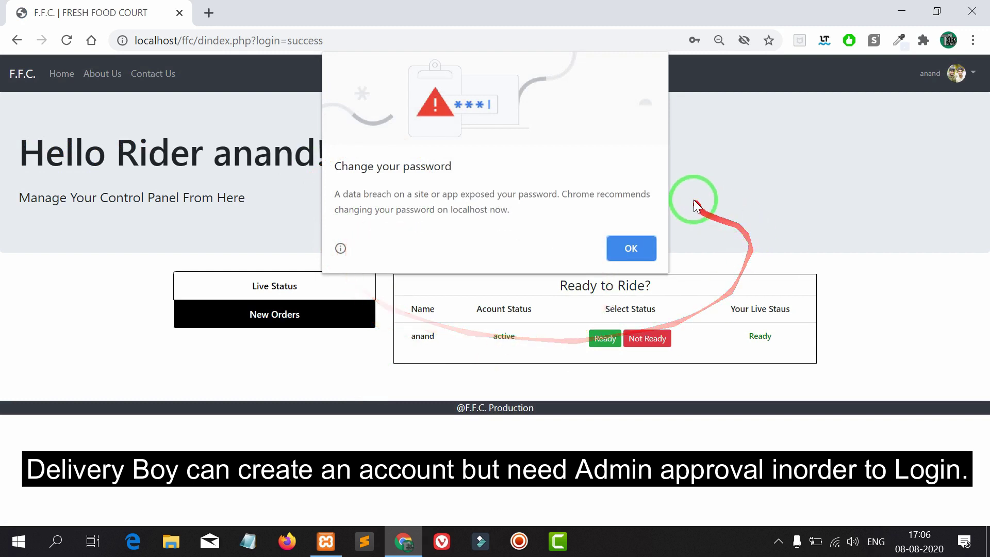
{"action": "left_click", "coordinate": [645, 248]}
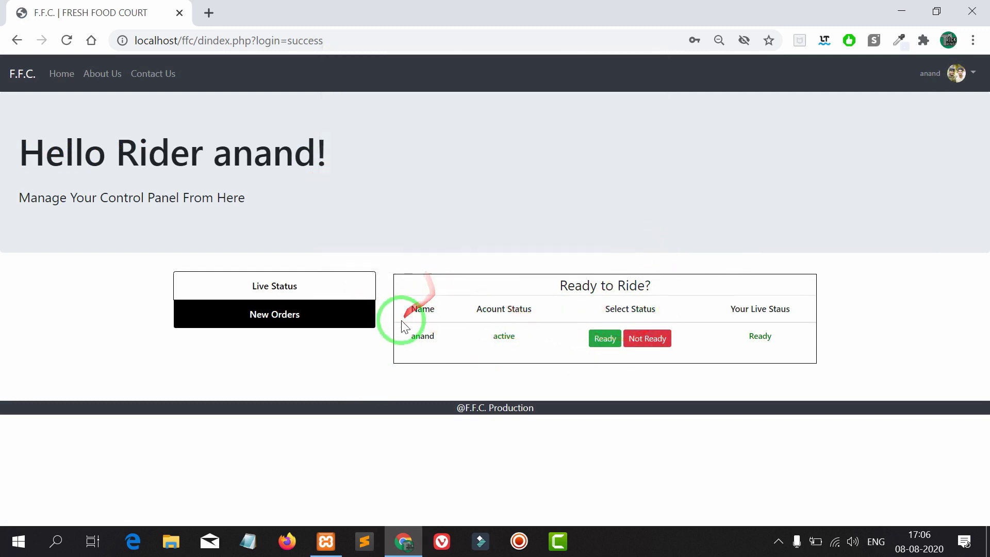
{"action": "left_click_drag", "start_coordinate": [398, 314], "coordinate": [587, 323]}
{"action": "left_click", "coordinate": [841, 324]}
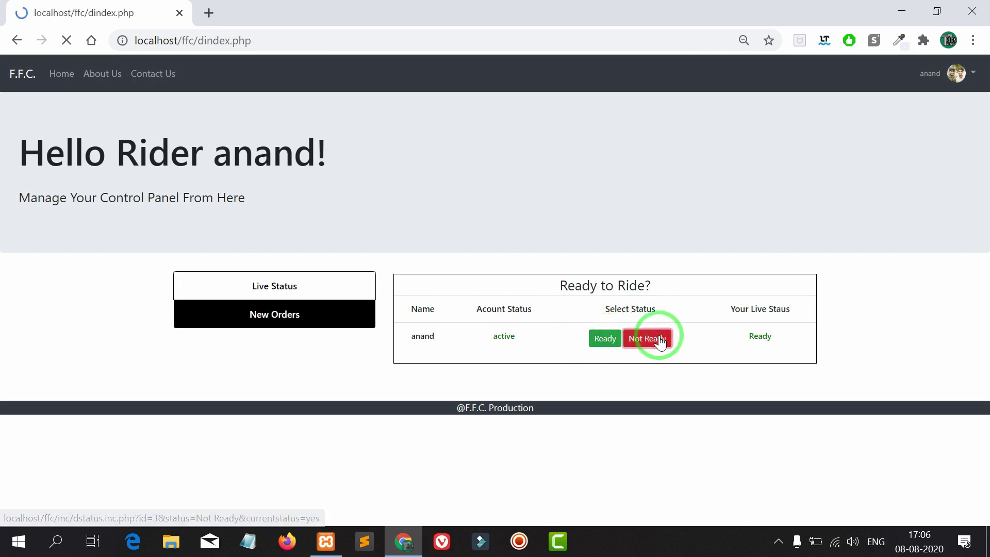
{"action": "left_click_drag", "start_coordinate": [738, 336], "coordinate": [767, 337]}
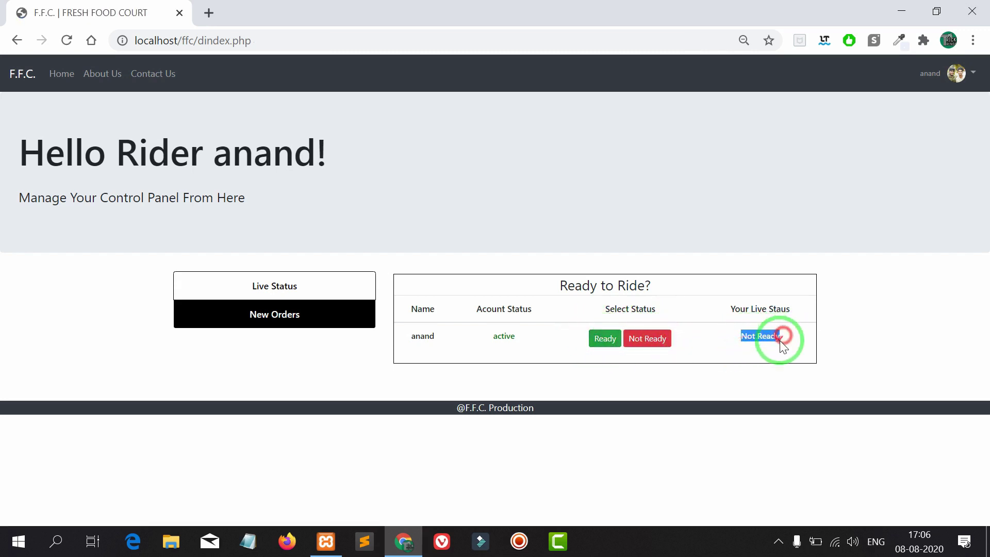
{"action": "left_click", "coordinate": [613, 343]}
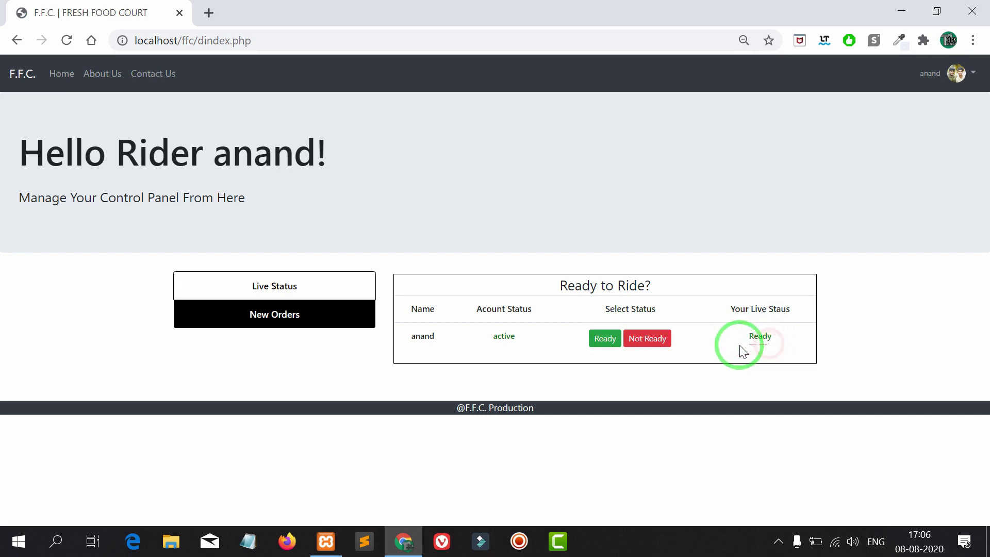
{"action": "left_click", "coordinate": [327, 317]}
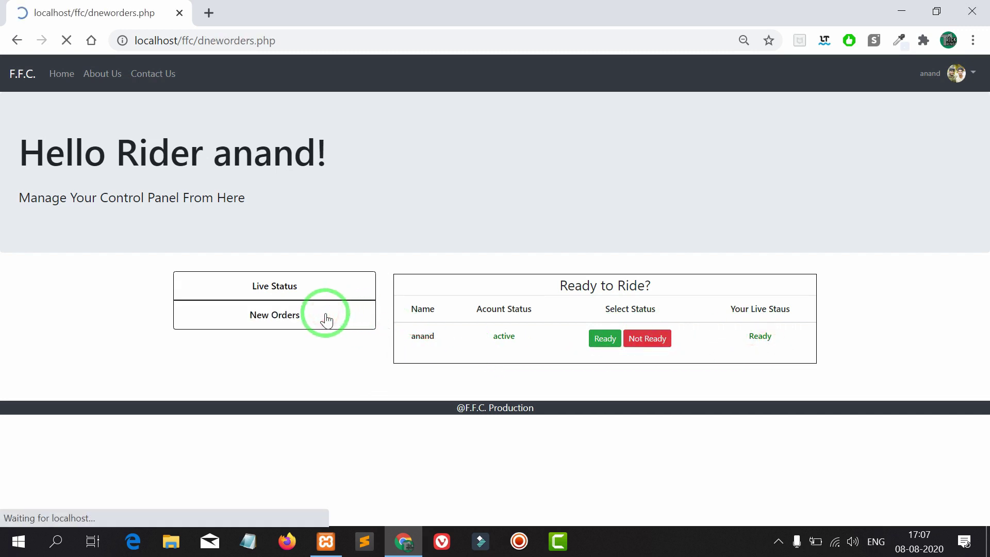
{"action": "scroll", "coordinate": [327, 312], "scroll_direction": "down", "scroll_amount": 1}
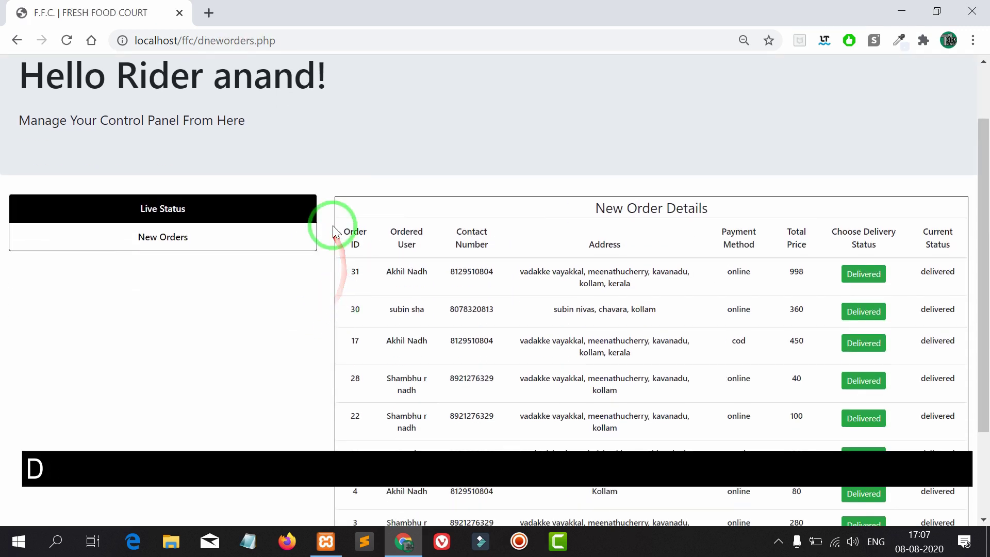
{"action": "scroll", "coordinate": [333, 232], "scroll_direction": "down", "scroll_amount": 1}
{"action": "left_click_drag", "start_coordinate": [380, 192], "coordinate": [985, 472]}
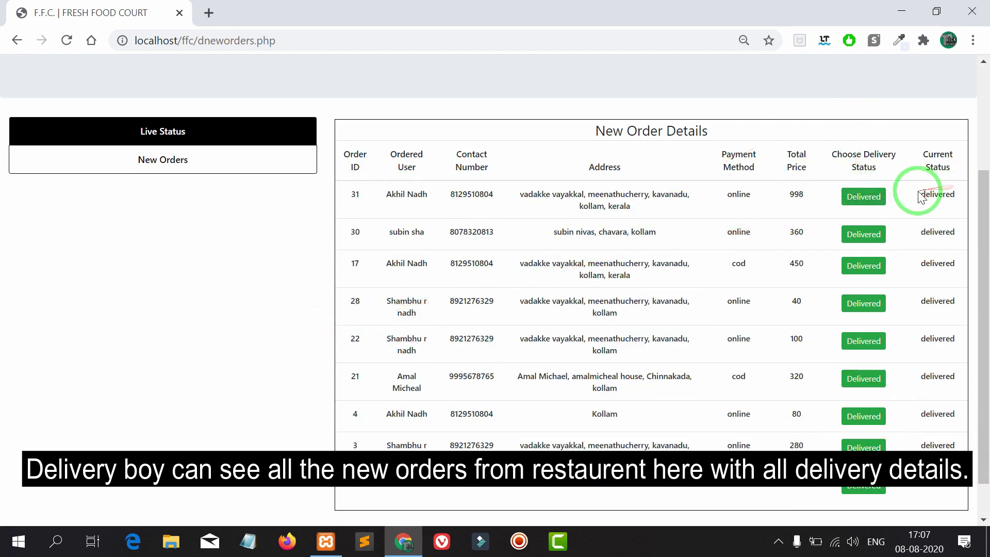
{"action": "left_click_drag", "start_coordinate": [920, 195], "coordinate": [957, 190]}
{"action": "left_click", "coordinate": [959, 204]}
{"action": "left_click_drag", "start_coordinate": [919, 232], "coordinate": [957, 229]}
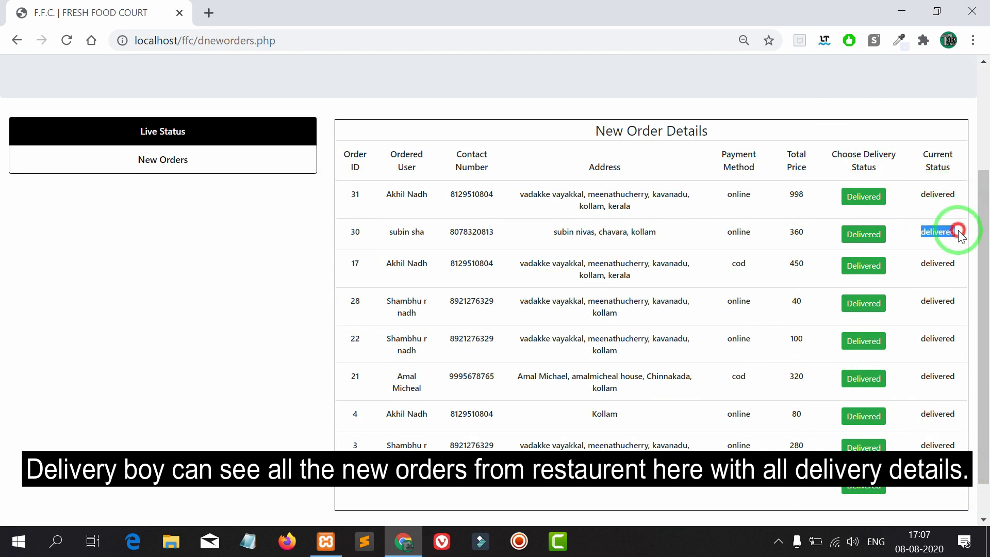
{"action": "left_click", "coordinate": [936, 253]}
{"action": "scroll", "coordinate": [939, 255], "scroll_direction": "up", "scroll_amount": 2}
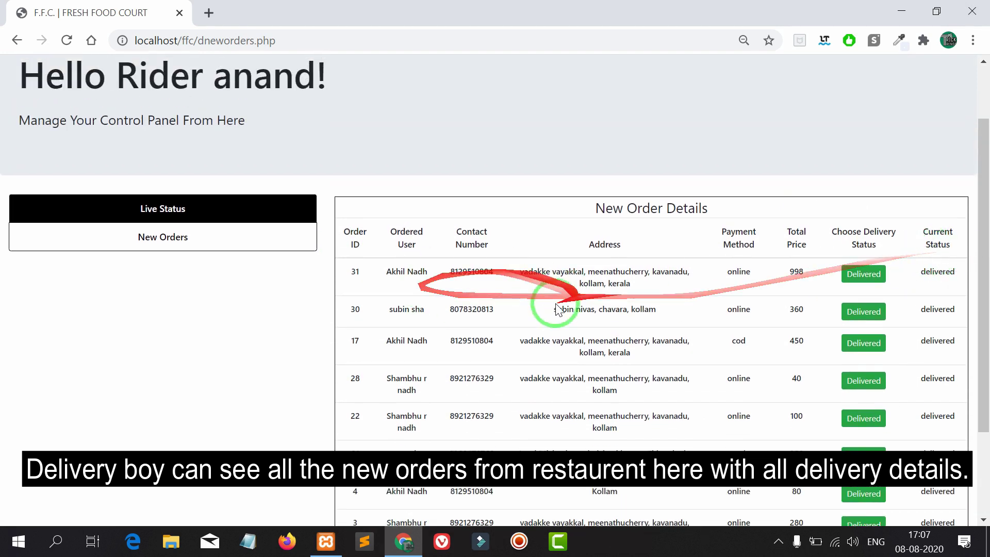
{"action": "scroll", "coordinate": [552, 297], "scroll_direction": "up", "scroll_amount": 2}
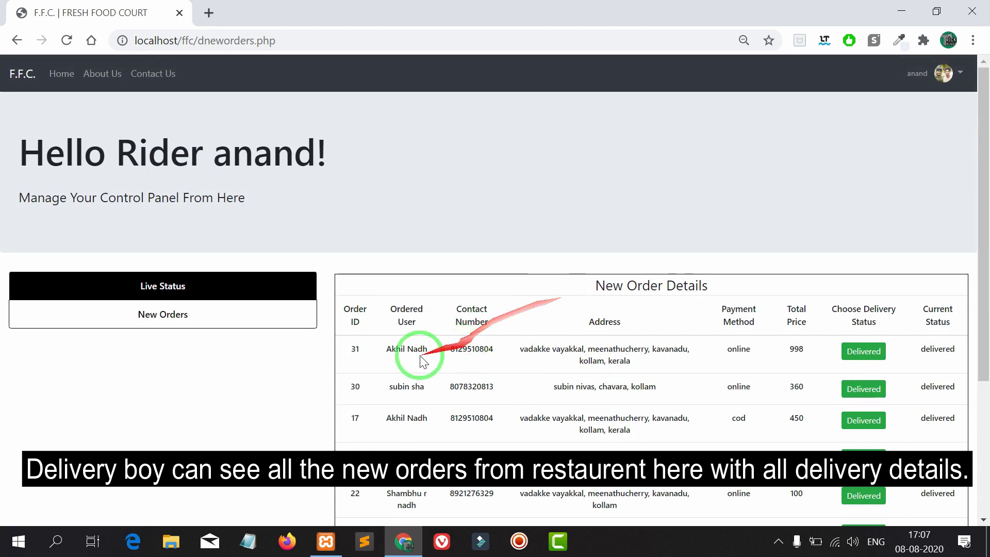
{"action": "left_click_drag", "start_coordinate": [347, 343], "coordinate": [962, 347]}
{"action": "left_click", "coordinate": [961, 345]}
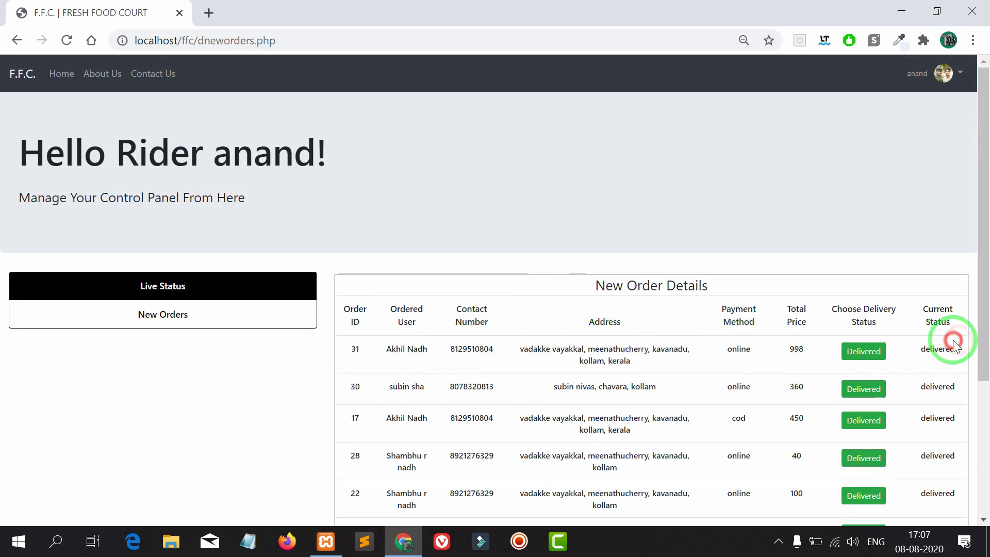
{"action": "left_click", "coordinate": [267, 280]}
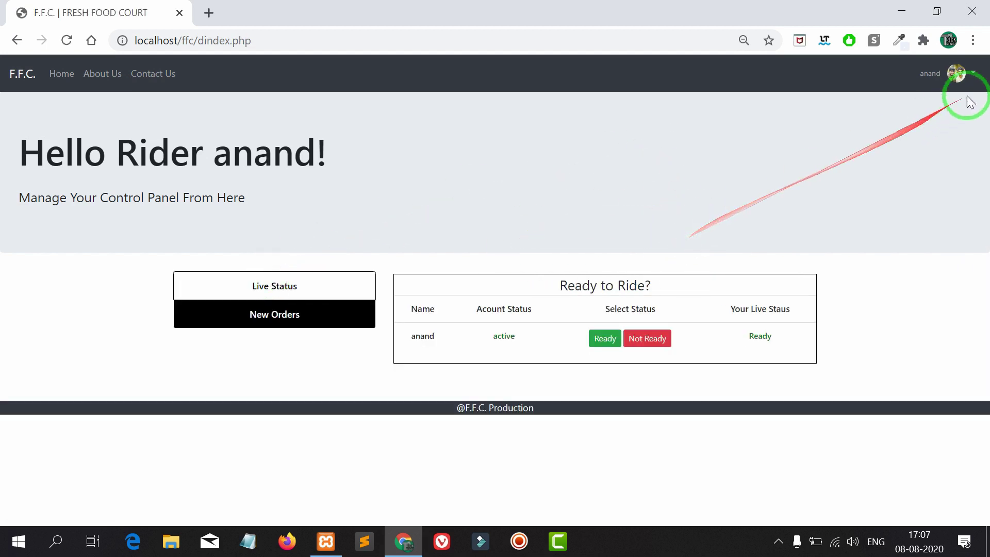
- Log out of the rider account, confirming in the Ready to Leave? dialog
{"action": "left_click", "coordinate": [968, 73]}
{"action": "left_click", "coordinate": [943, 113]}
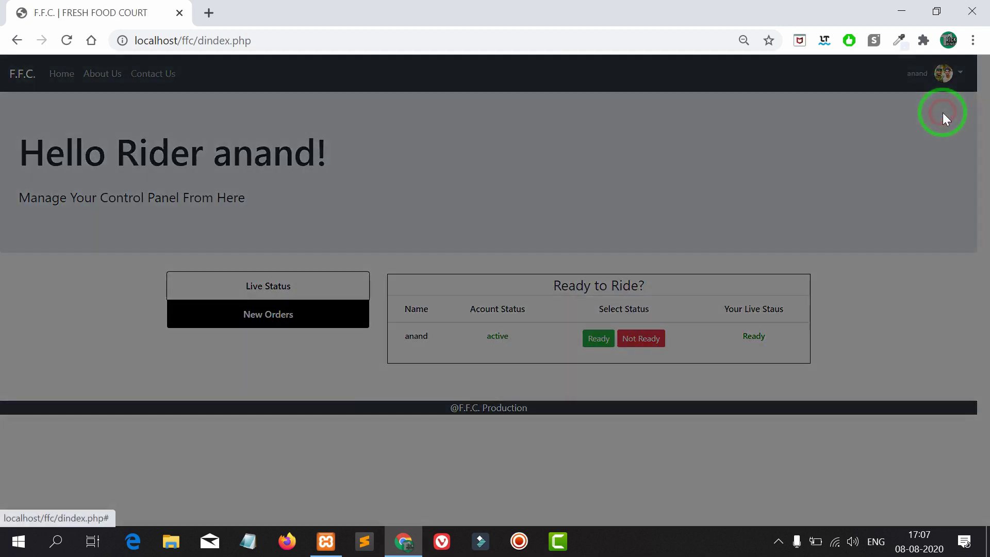
{"action": "left_click", "coordinate": [606, 164]}
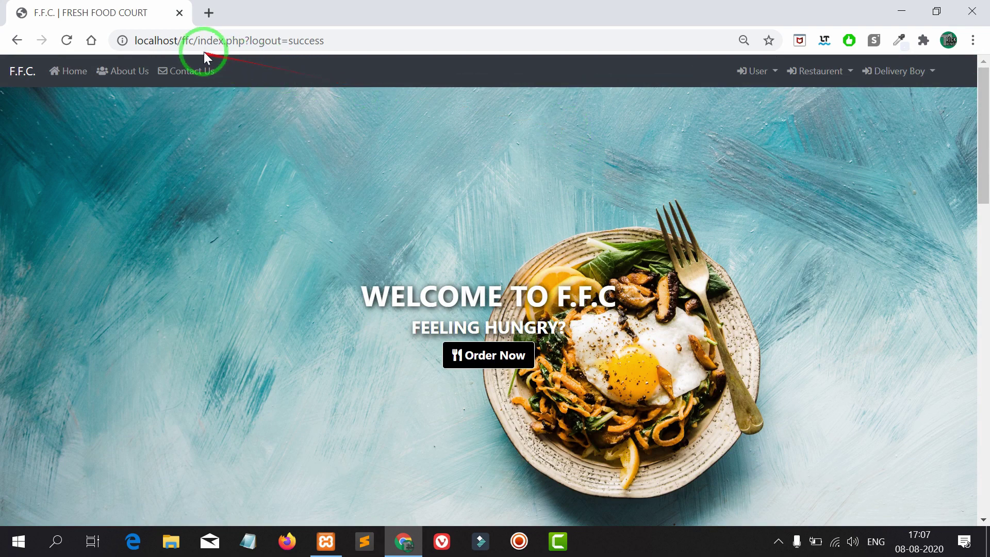
- Load localhost/ffc/admin in the address bar
{"action": "left_click_drag", "start_coordinate": [198, 40], "coordinate": [354, 42]}
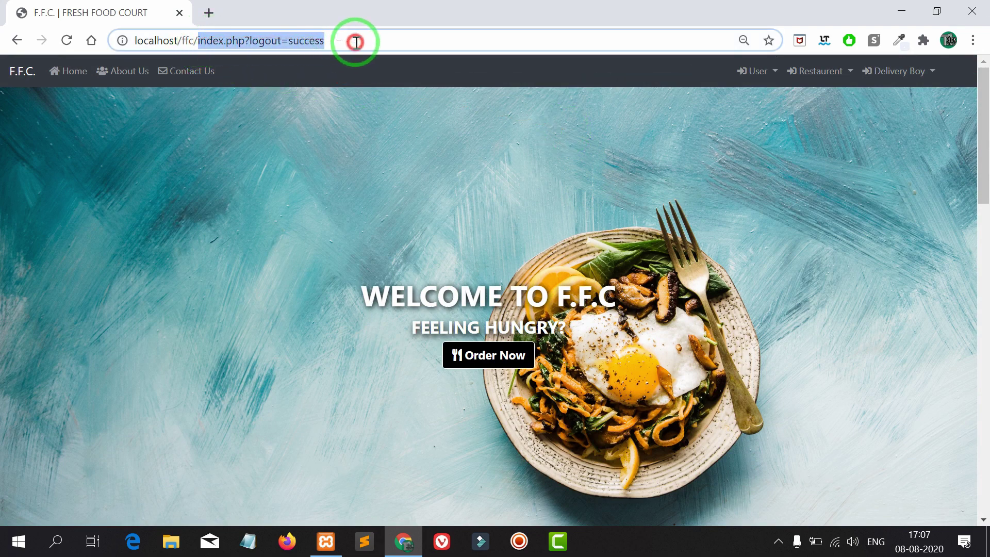
{"action": "type", "text": "admin"}
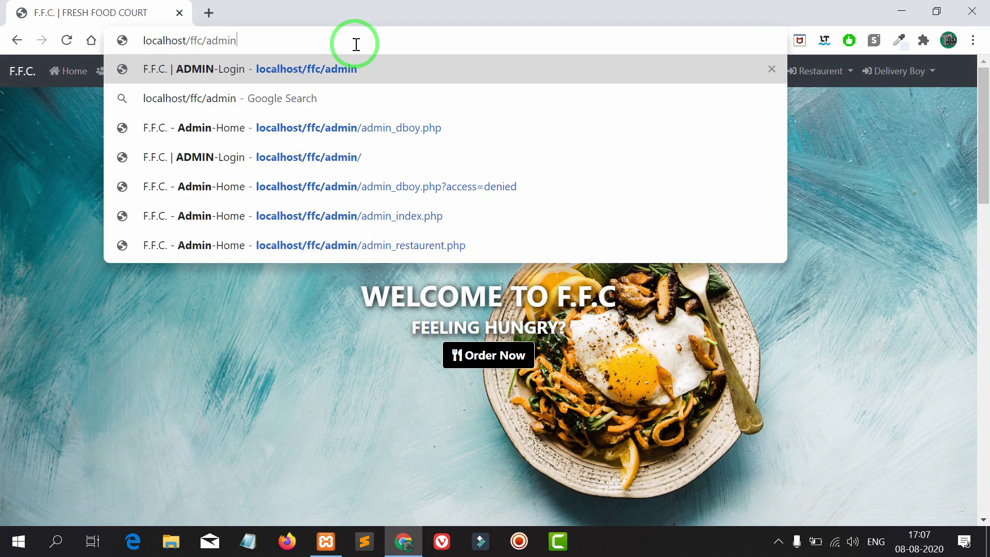
{"action": "key", "text": "Return"}
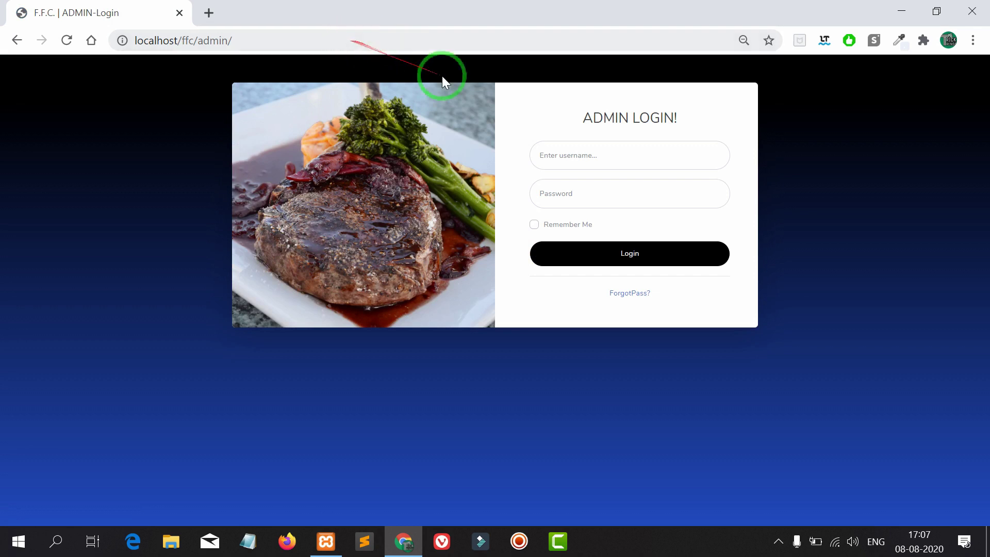
- Sign in with the admin username and password, with Remember Me ticked
{"action": "left_click", "coordinate": [550, 156]}
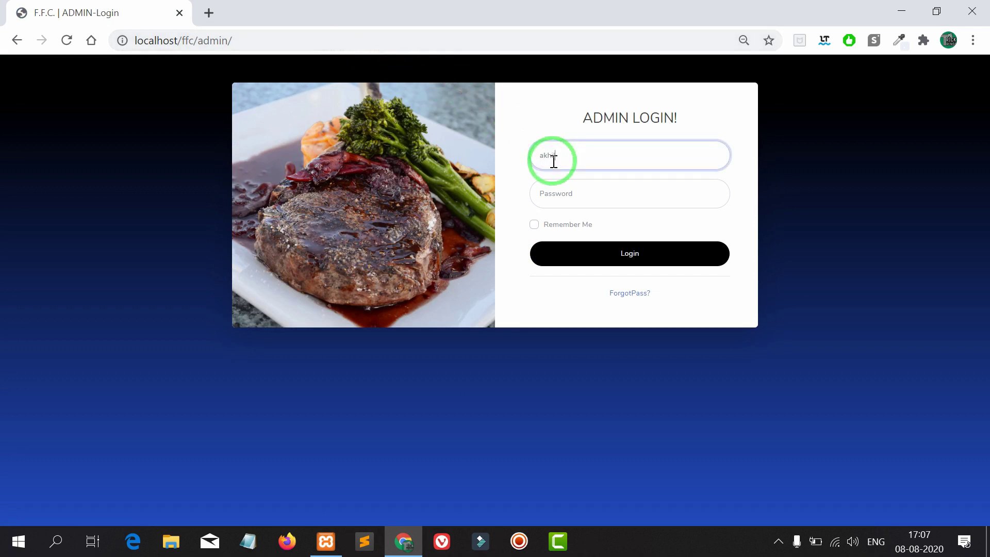
{"action": "left_click", "coordinate": [567, 196]}
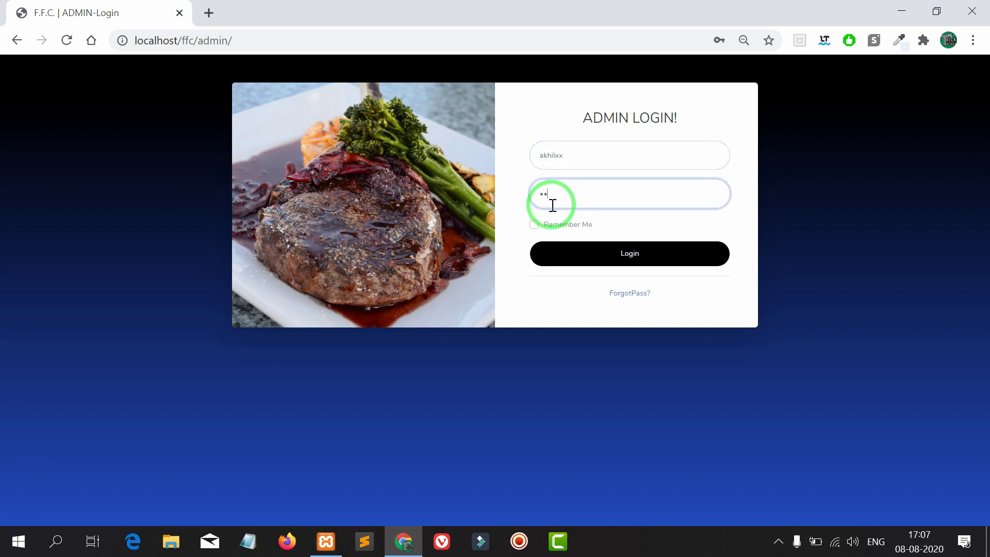
{"action": "left_click", "coordinate": [552, 223]}
{"action": "left_click", "coordinate": [615, 251]}
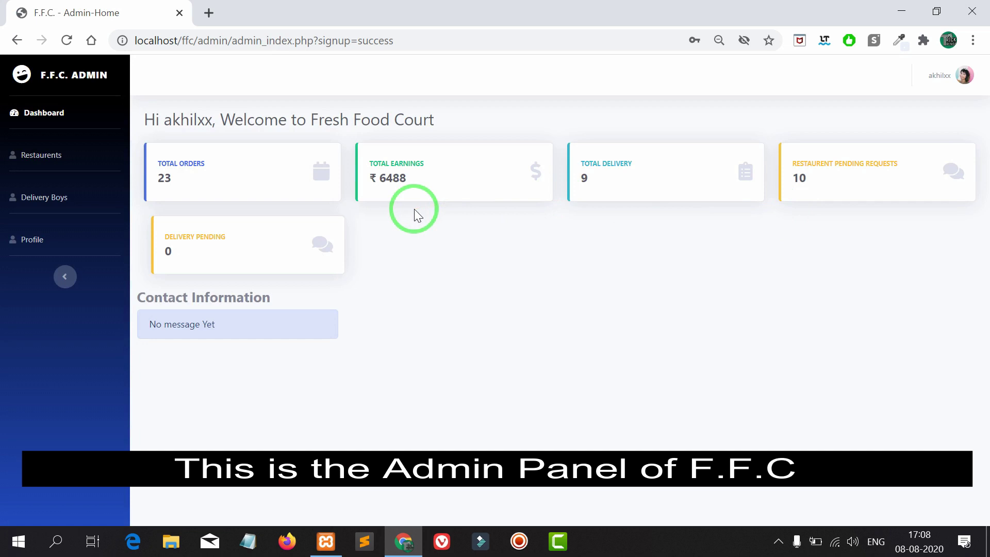
{"action": "left_click_drag", "start_coordinate": [147, 125], "coordinate": [631, 226]}
{"action": "left_click", "coordinate": [627, 240]}
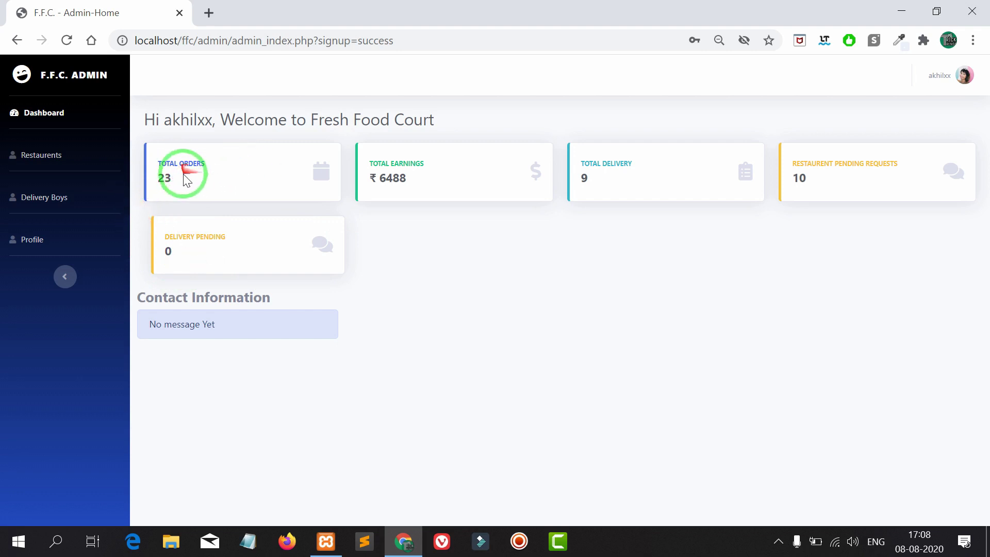
{"action": "left_click_drag", "start_coordinate": [177, 173], "coordinate": [154, 154]}
{"action": "left_click_drag", "start_coordinate": [407, 178], "coordinate": [373, 158]}
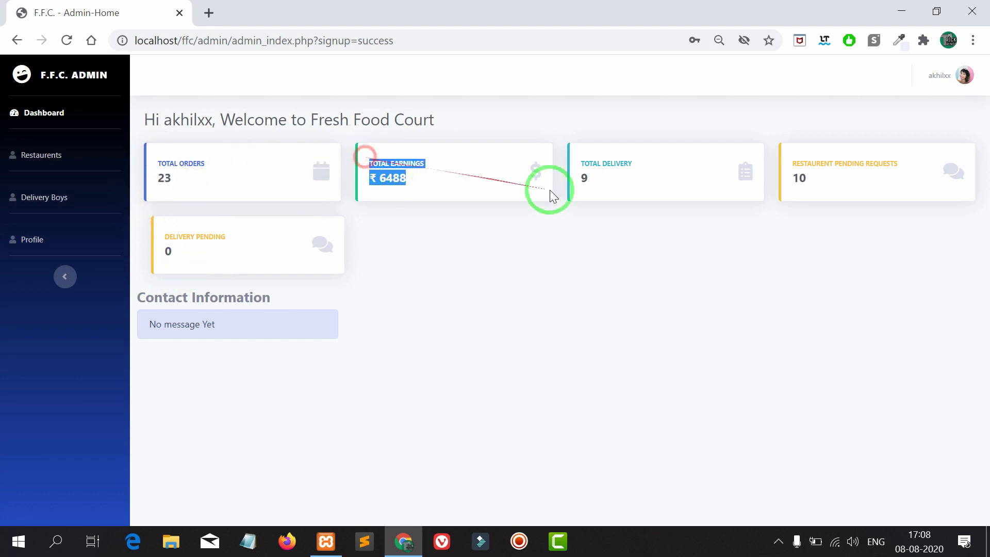
{"action": "left_click", "coordinate": [594, 184]}
{"action": "left_click_drag", "start_coordinate": [815, 183], "coordinate": [782, 159]}
{"action": "left_click_drag", "start_coordinate": [195, 261], "coordinate": [151, 225]}
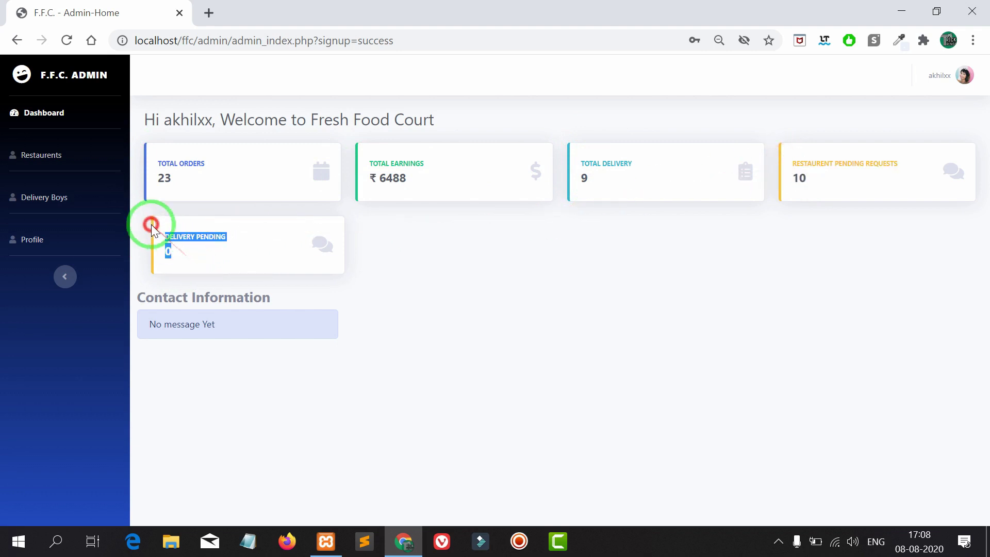
{"action": "left_click", "coordinate": [212, 254]}
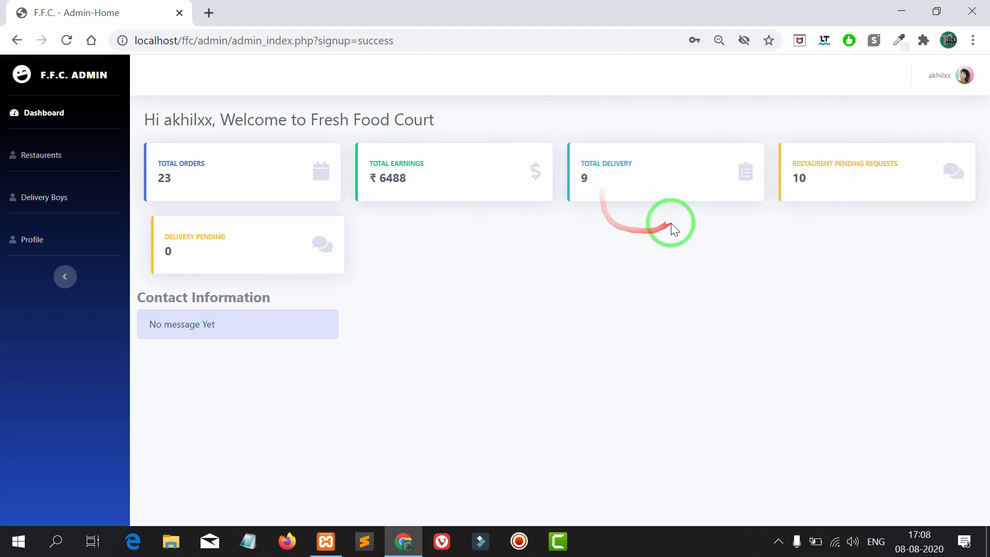
- Open the Restaurant List and point out the Saleem Hotel row's details
{"action": "left_click", "coordinate": [64, 154]}
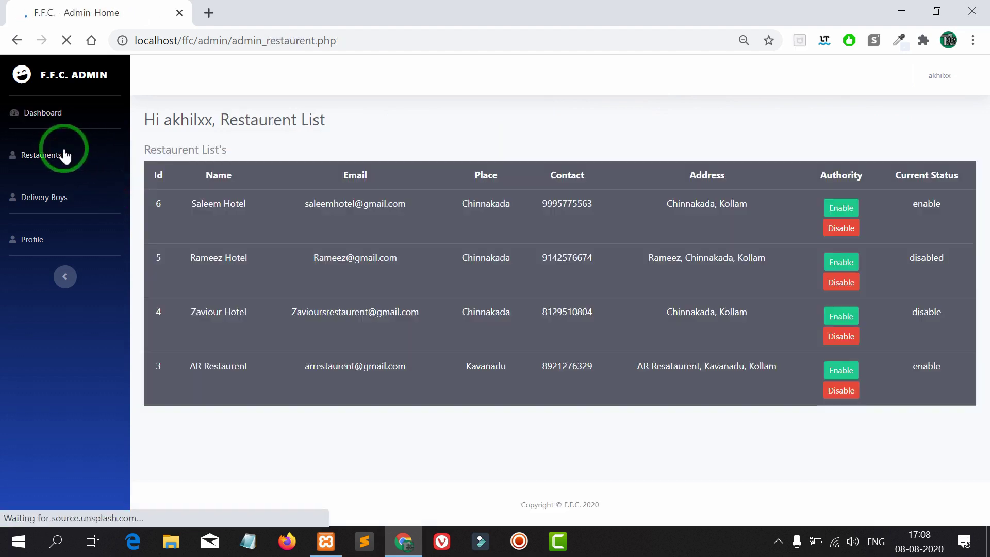
{"action": "left_click_drag", "start_coordinate": [332, 120], "coordinate": [148, 118]}
{"action": "left_click", "coordinate": [298, 138]}
{"action": "left_click", "coordinate": [177, 201]}
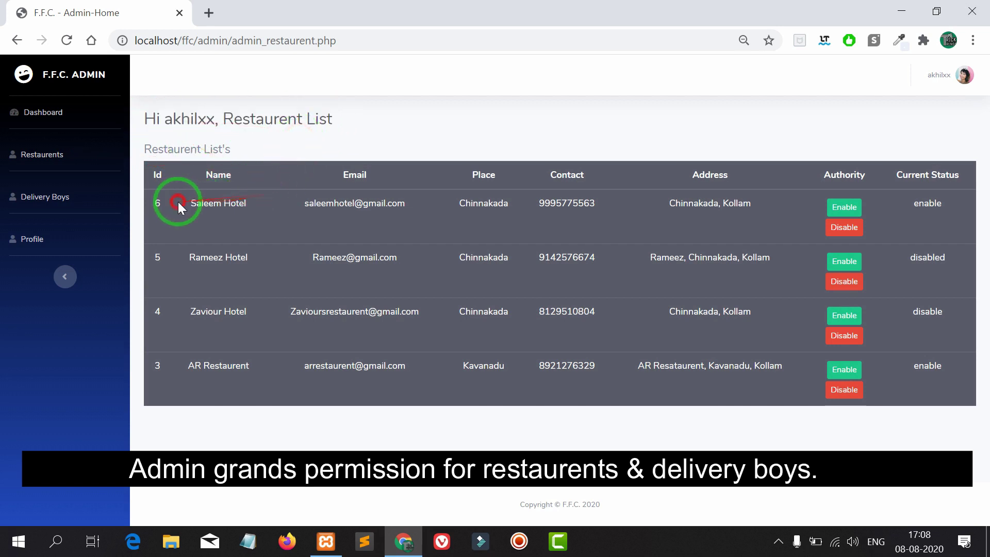
{"action": "left_click_drag", "start_coordinate": [751, 200], "coordinate": [946, 203]}
{"action": "left_click", "coordinate": [949, 207]}
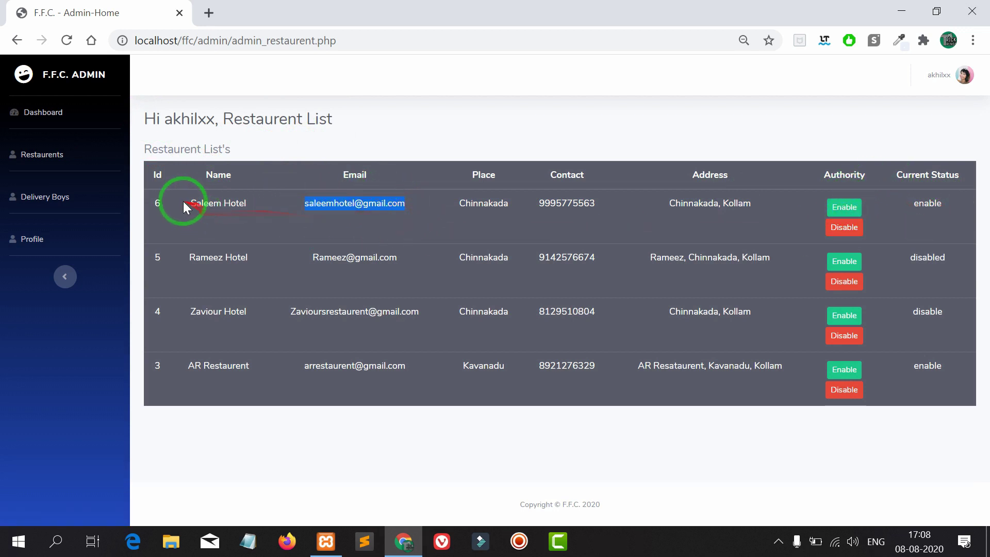
{"action": "left_click", "coordinate": [258, 206]}
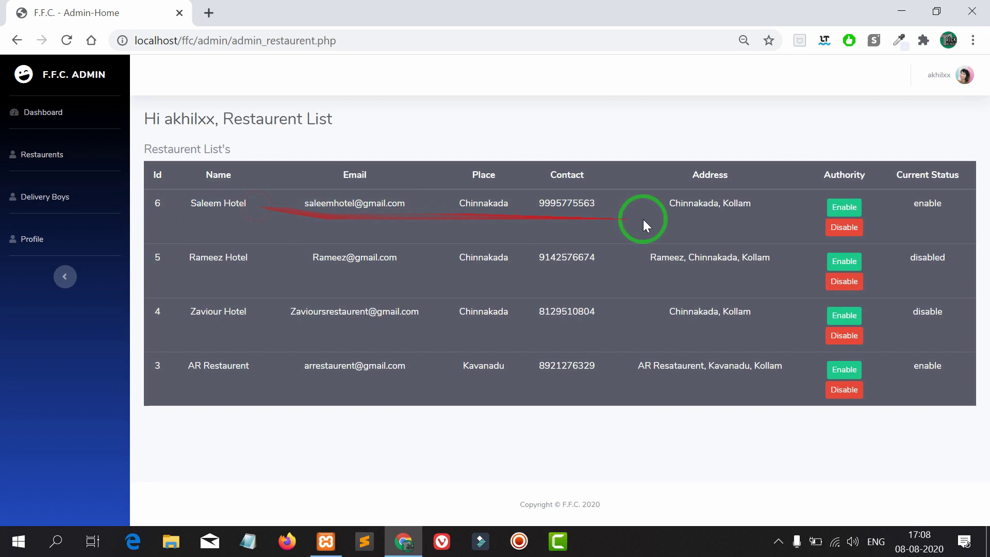
- Disable Saleem Hotel, then re-enable it so its status reads enable
{"action": "left_click", "coordinate": [844, 227]}
{"action": "left_click", "coordinate": [853, 228]}
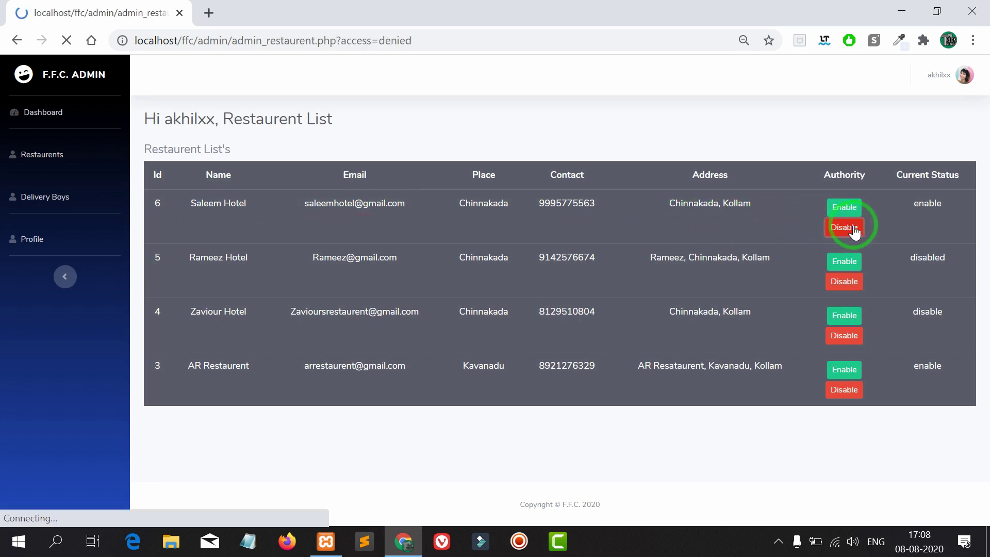
{"action": "left_click", "coordinate": [912, 202]}
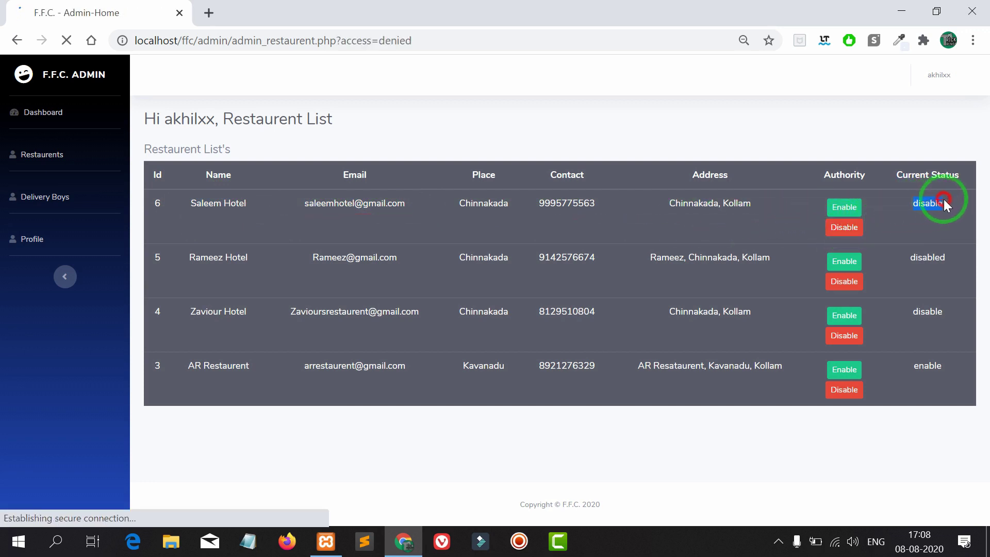
{"action": "left_click_drag", "start_coordinate": [911, 205], "coordinate": [951, 201]}
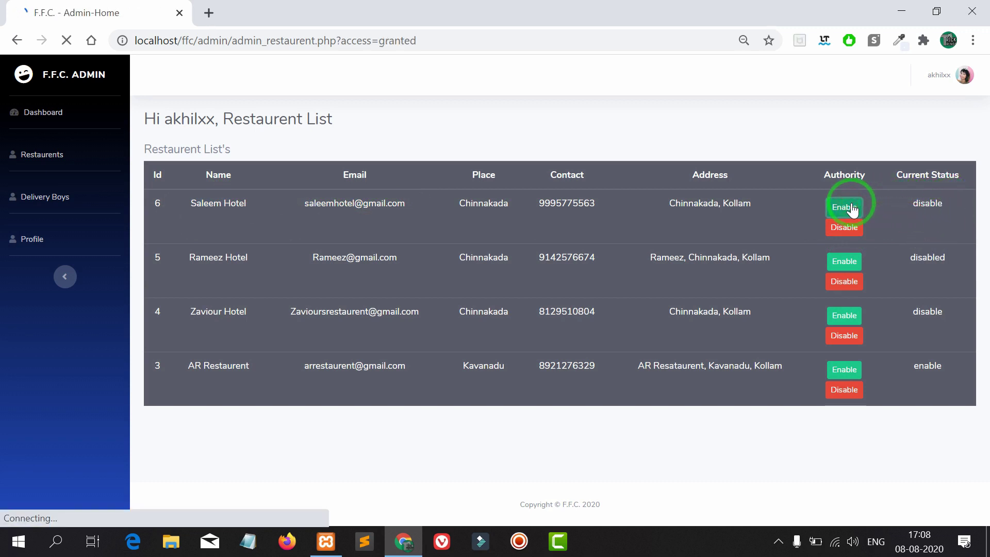
{"action": "left_click_drag", "start_coordinate": [919, 202], "coordinate": [945, 201]}
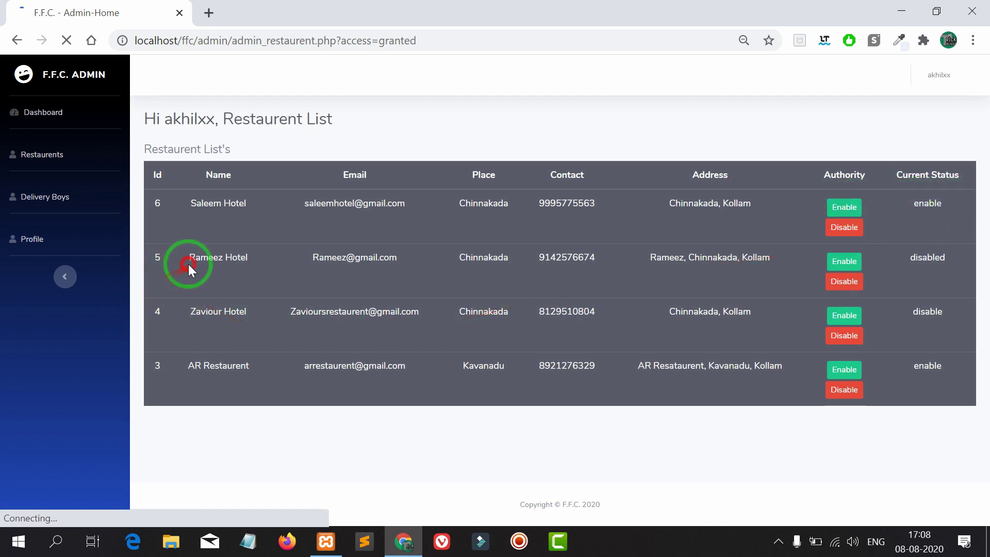
{"action": "left_click_drag", "start_coordinate": [437, 272], "coordinate": [857, 278]}
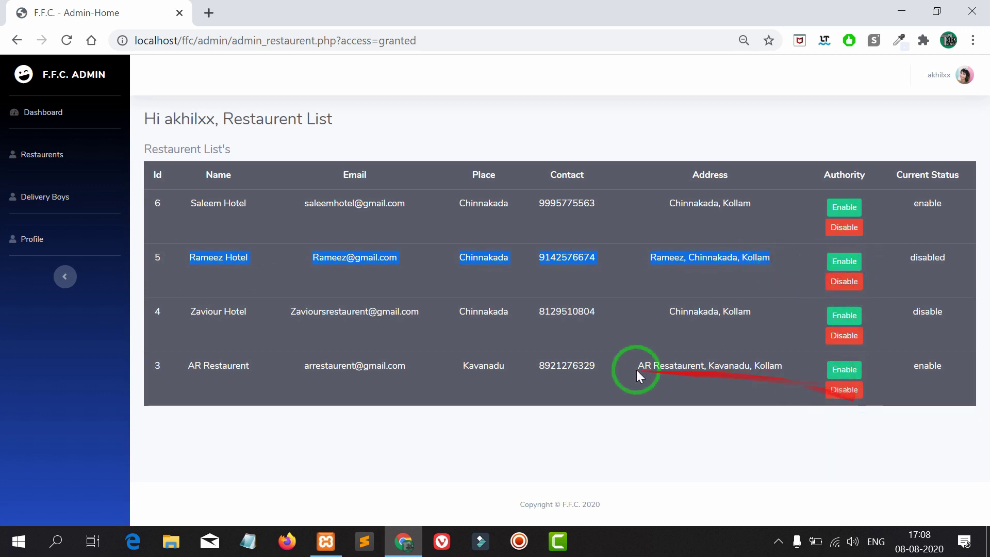
- Bring up the Delivery Boys list and look over the delivery boy records
{"action": "left_click", "coordinate": [55, 201]}
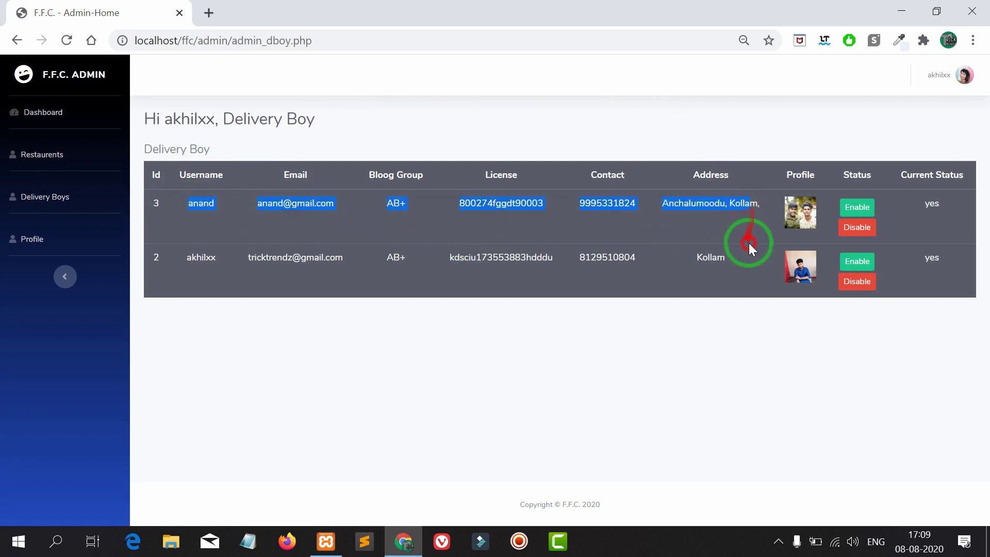
{"action": "left_click_drag", "start_coordinate": [749, 243], "coordinate": [739, 266]}
{"action": "left_click", "coordinate": [738, 266]}
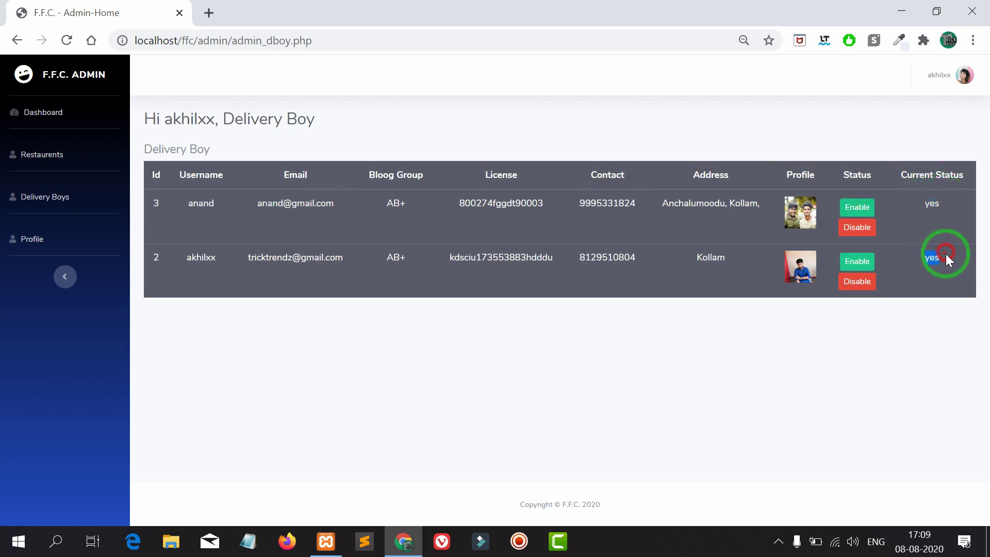
- Disable then re-enable delivery boy 3's access, and return to the admin dashboard
{"action": "left_click", "coordinate": [860, 229]}
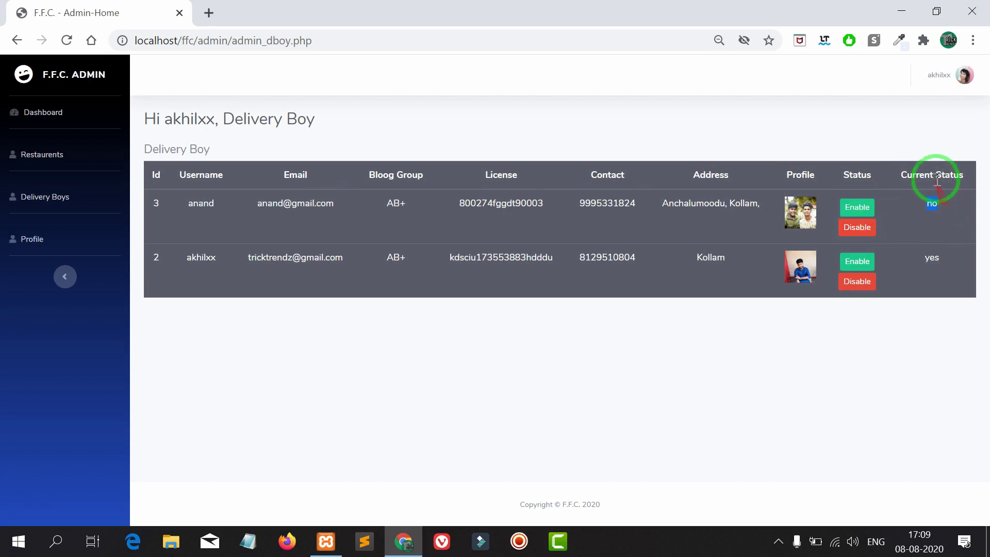
{"action": "left_click", "coordinate": [858, 207]}
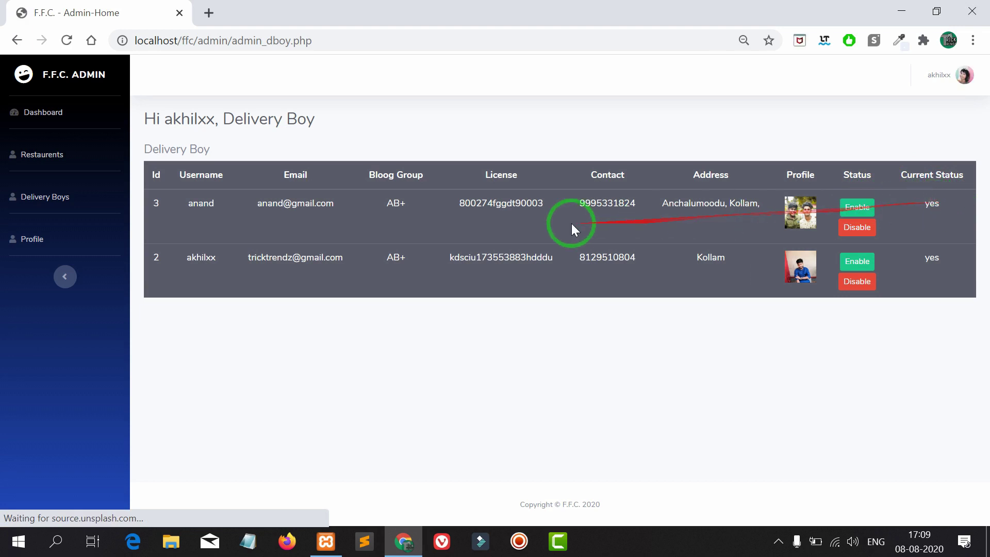
{"action": "left_click", "coordinate": [55, 119]}
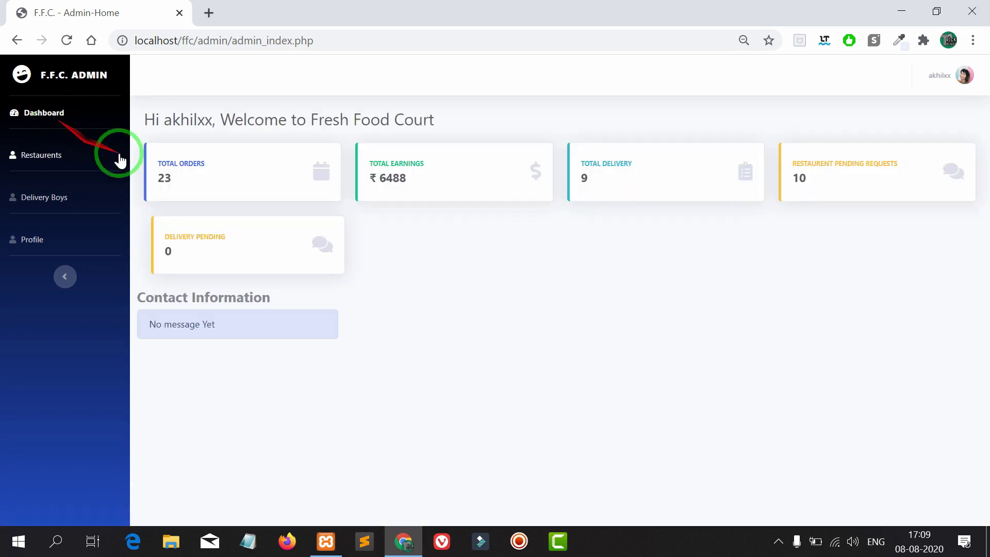
- Log out of the admin panel and delete the admin path from the address bar
{"action": "left_click", "coordinate": [970, 75]}
{"action": "left_click", "coordinate": [940, 135]}
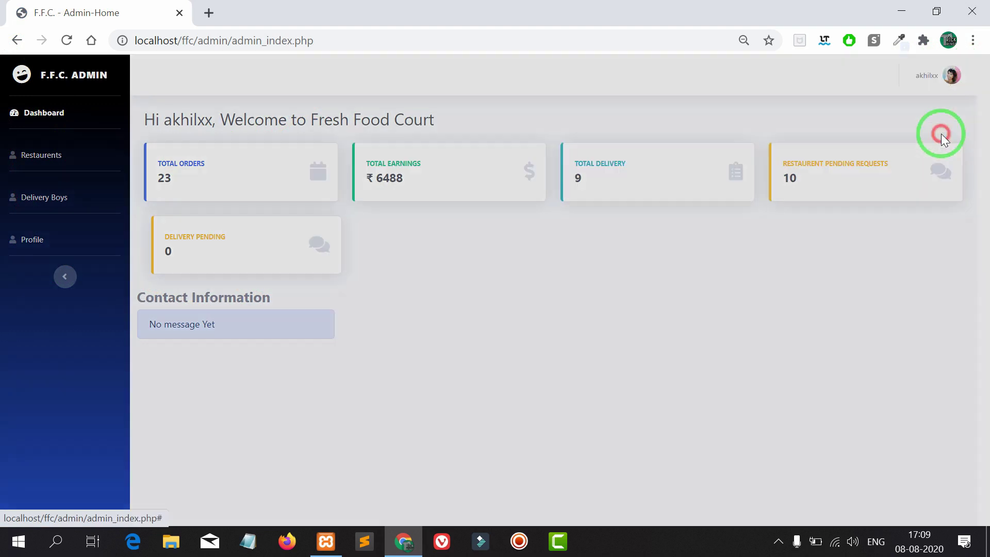
{"action": "left_click", "coordinate": [602, 177]}
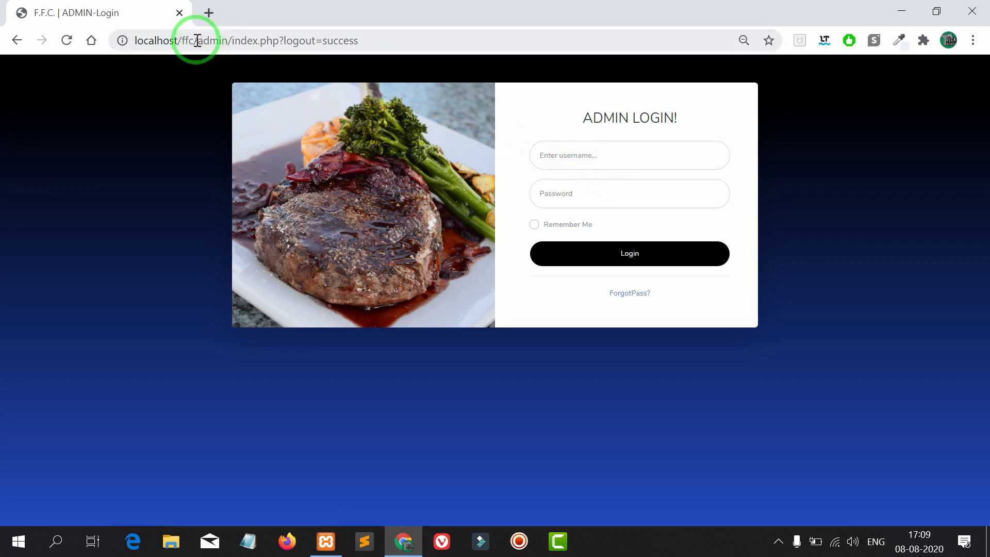
{"action": "left_click_drag", "start_coordinate": [198, 40], "coordinate": [493, 36]}
{"action": "key", "text": "BackSpace"}
- Load localhost/ffc/, scroll down to the Contact Us form, then back to the top
{"action": "key", "text": "Return"}
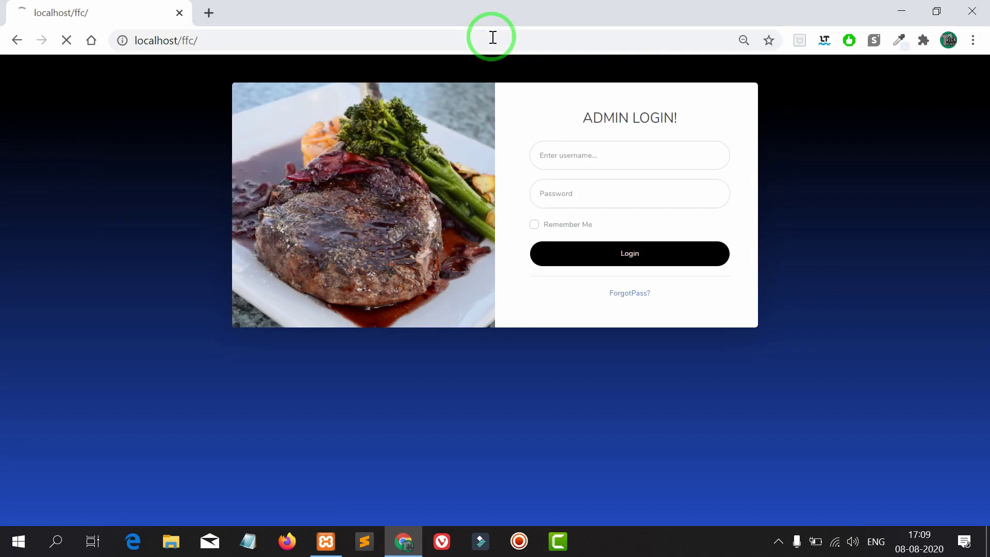
{"action": "scroll", "coordinate": [518, 147], "scroll_direction": "down", "scroll_amount": 4}
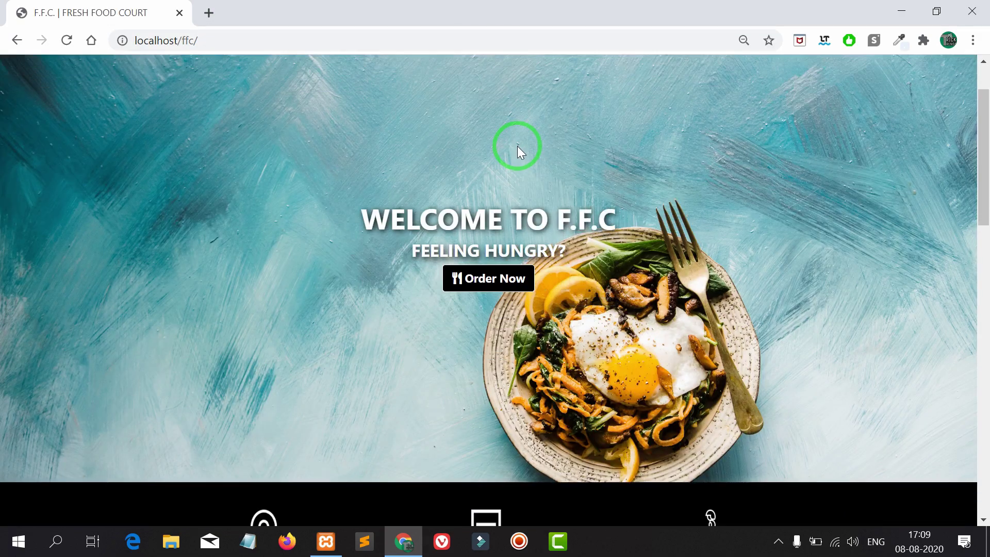
{"action": "scroll", "coordinate": [517, 148], "scroll_direction": "down", "scroll_amount": 6}
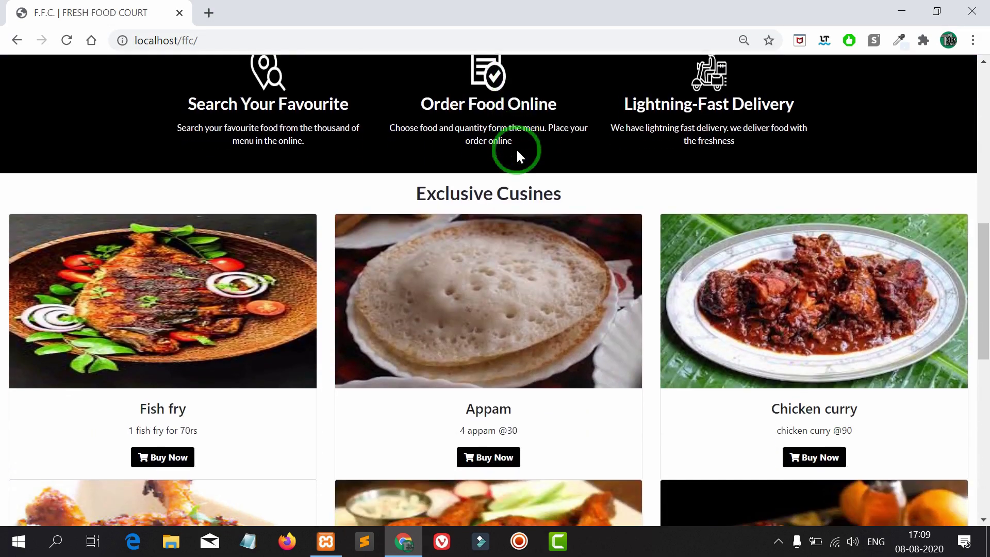
{"action": "scroll", "coordinate": [517, 155], "scroll_direction": "down", "scroll_amount": 10}
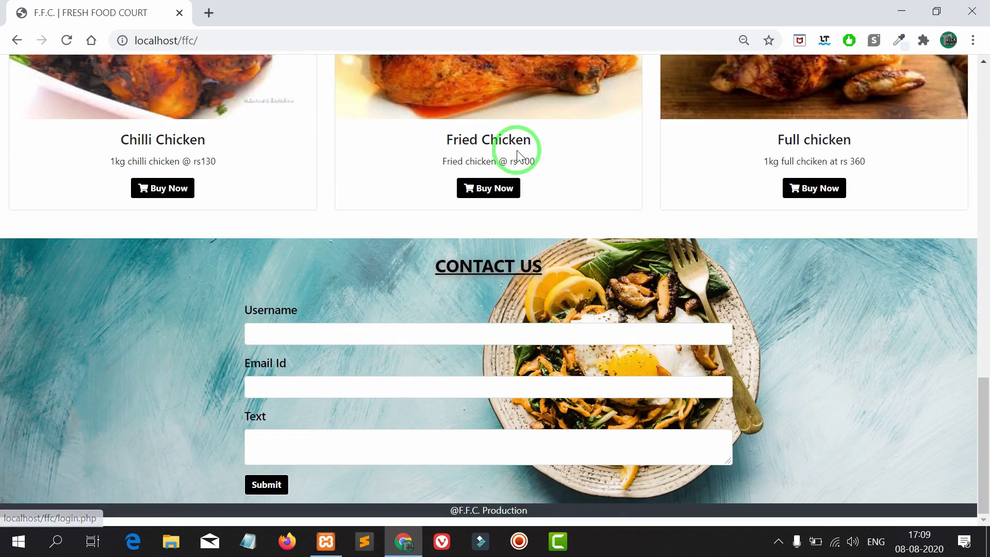
{"action": "scroll", "coordinate": [416, 133], "scroll_direction": "up", "scroll_amount": 20}
{"action": "scroll", "coordinate": [453, 168], "scroll_direction": "up", "scroll_amount": 1}
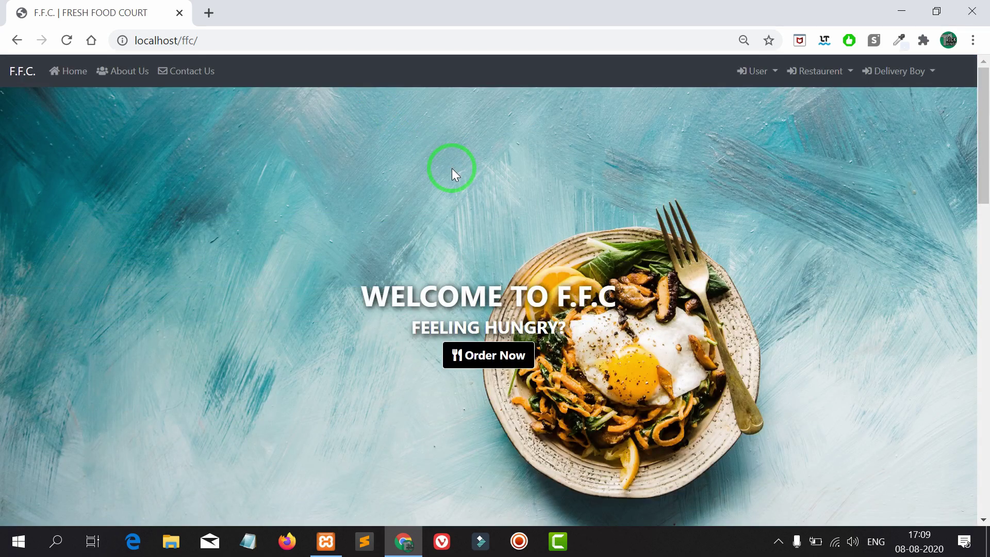